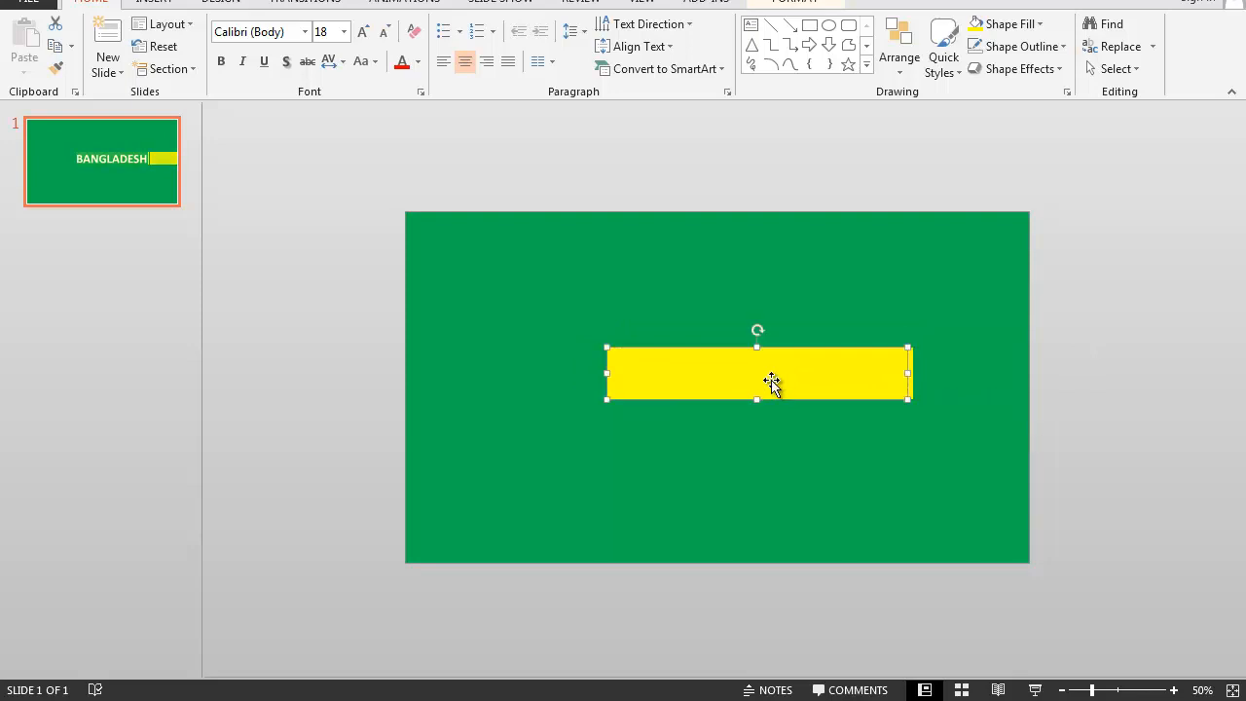
- Undo the last move of the wide yellow rectangle and stretch it slightly wider at its outer end
{"action": "key", "text": "ctrl+z"}
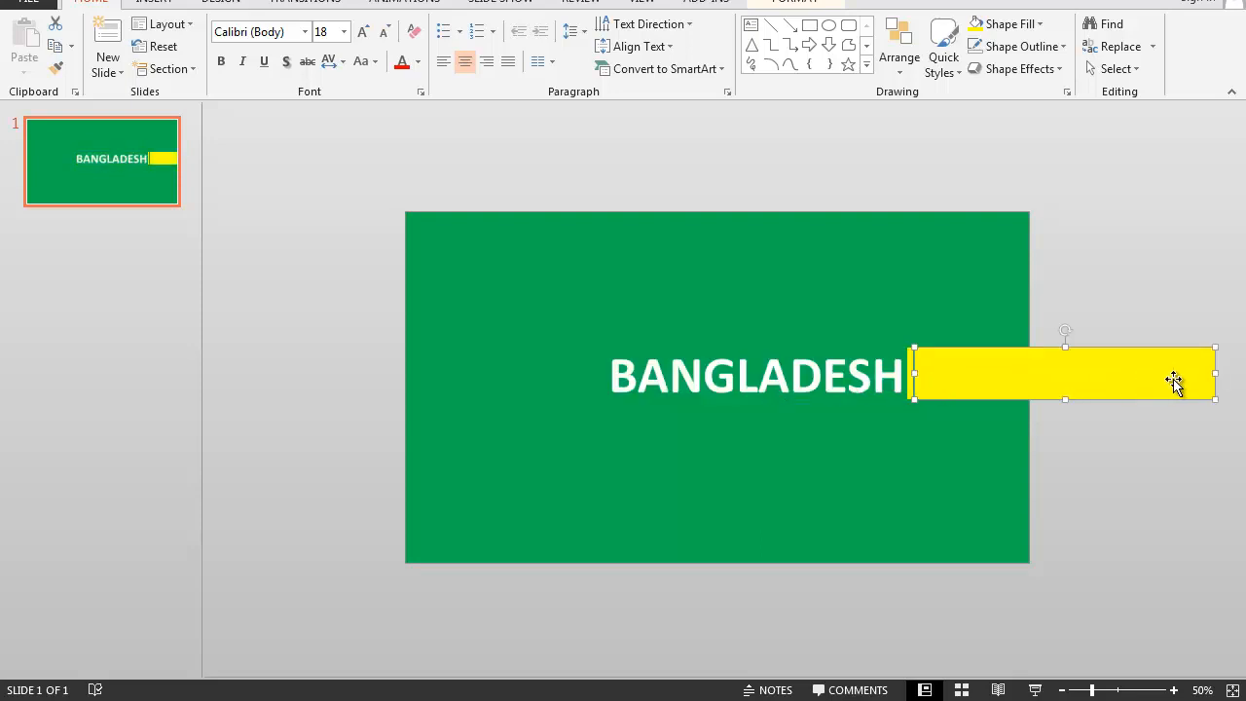
{"action": "left_click_drag", "start_coordinate": [1214, 375], "coordinate": [1244, 375]}
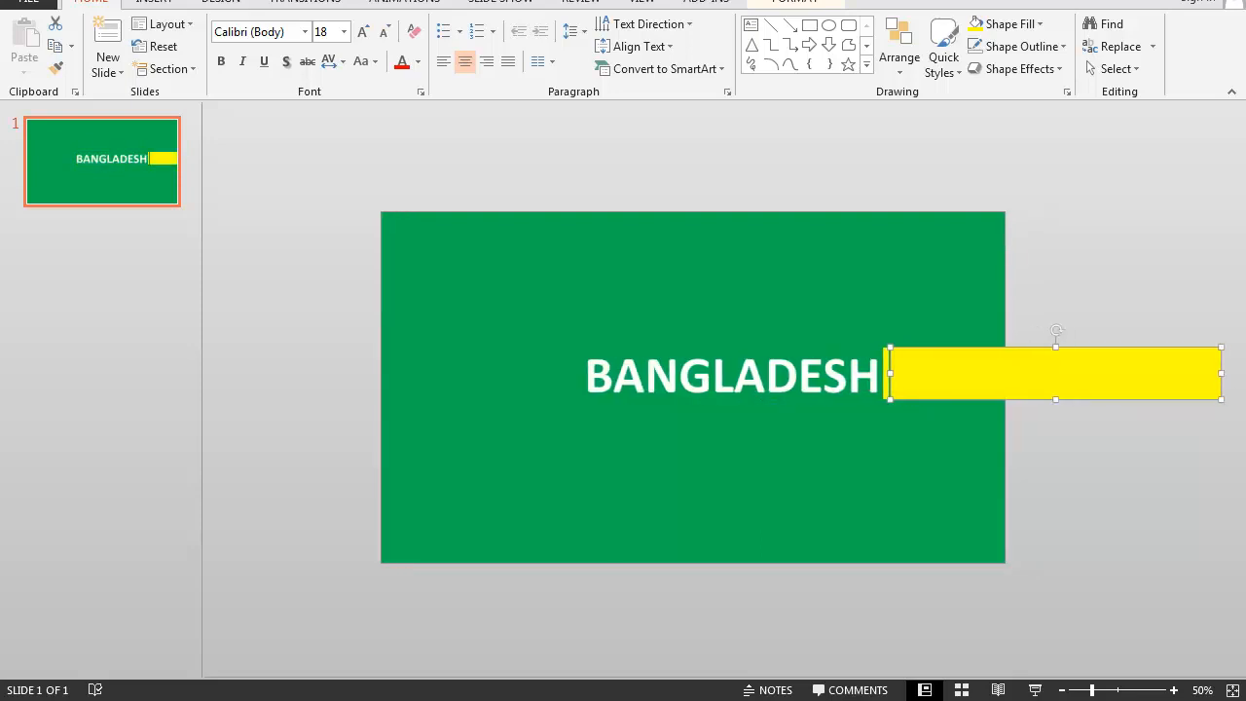
{"action": "left_click", "coordinate": [1124, 460]}
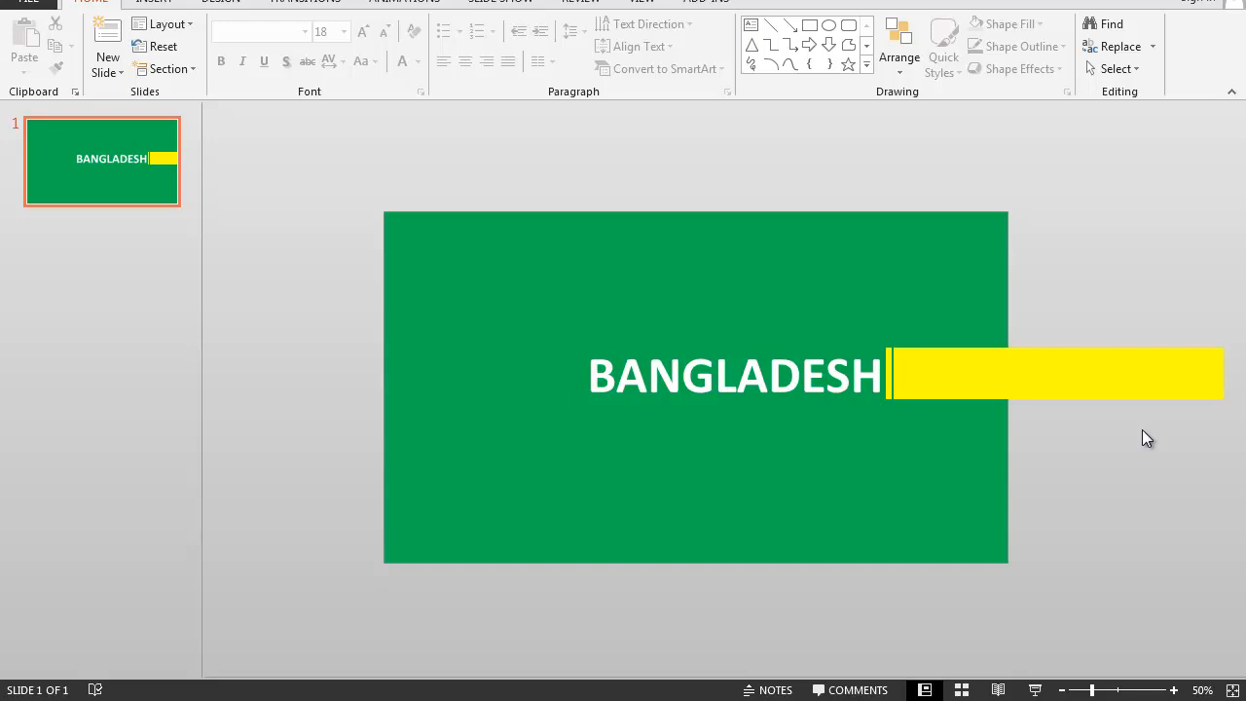
- Move the narrow yellow bar and the wide yellow rectangle together horizontally until both sit just off the slide's right edge
{"action": "left_click", "coordinate": [1034, 380]}
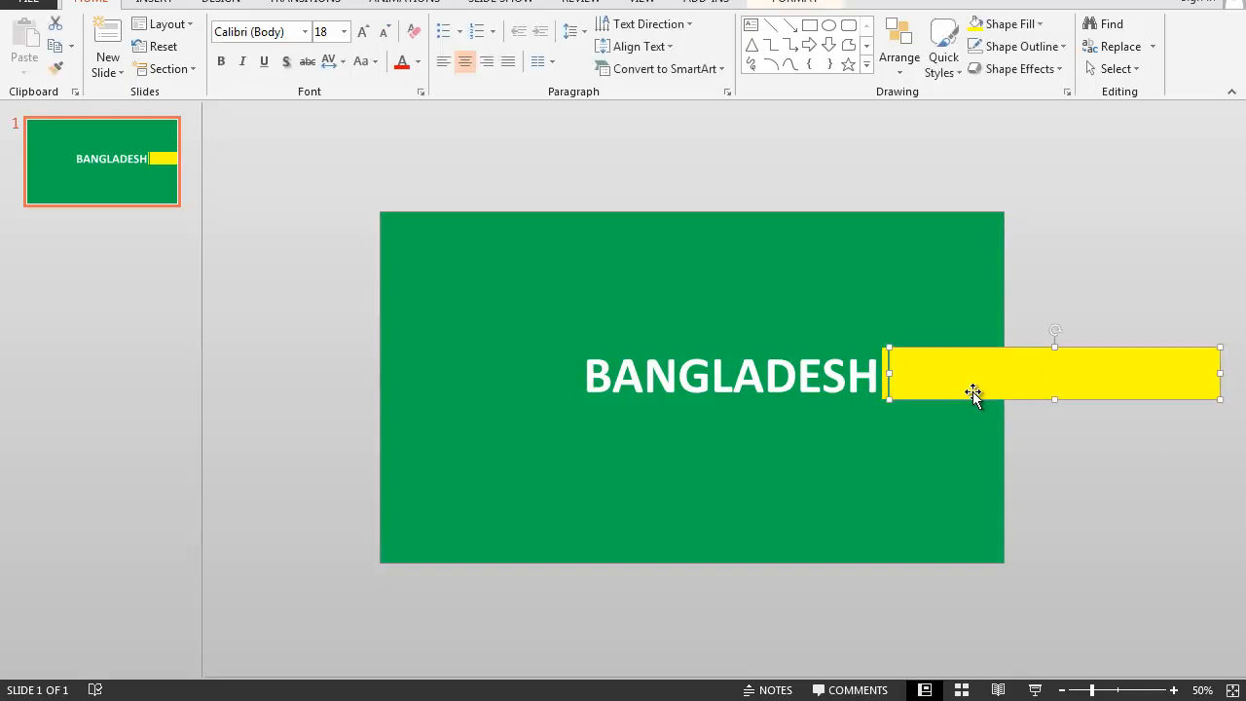
{"action": "key", "text": "Escape"}
{"action": "left_click", "coordinate": [887, 387]}
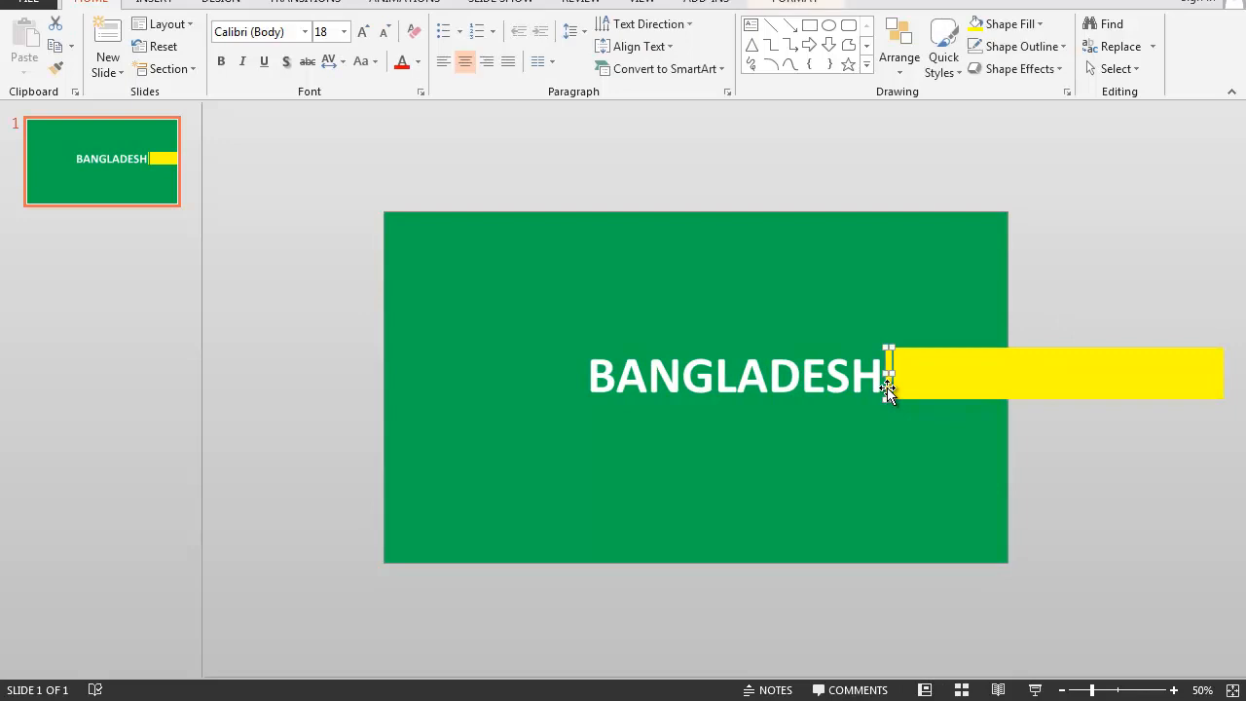
{"action": "key", "text": "Escape"}
{"action": "left_click", "coordinate": [965, 388]}
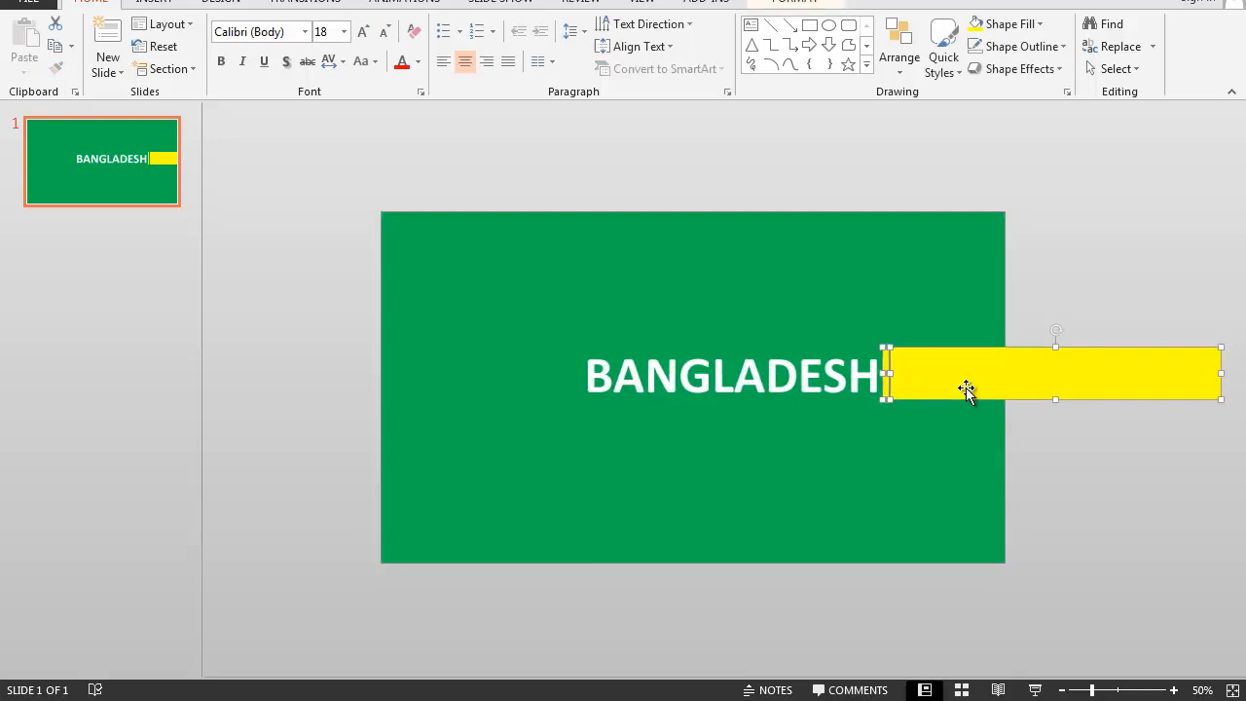
{"action": "key", "text": "Right"}
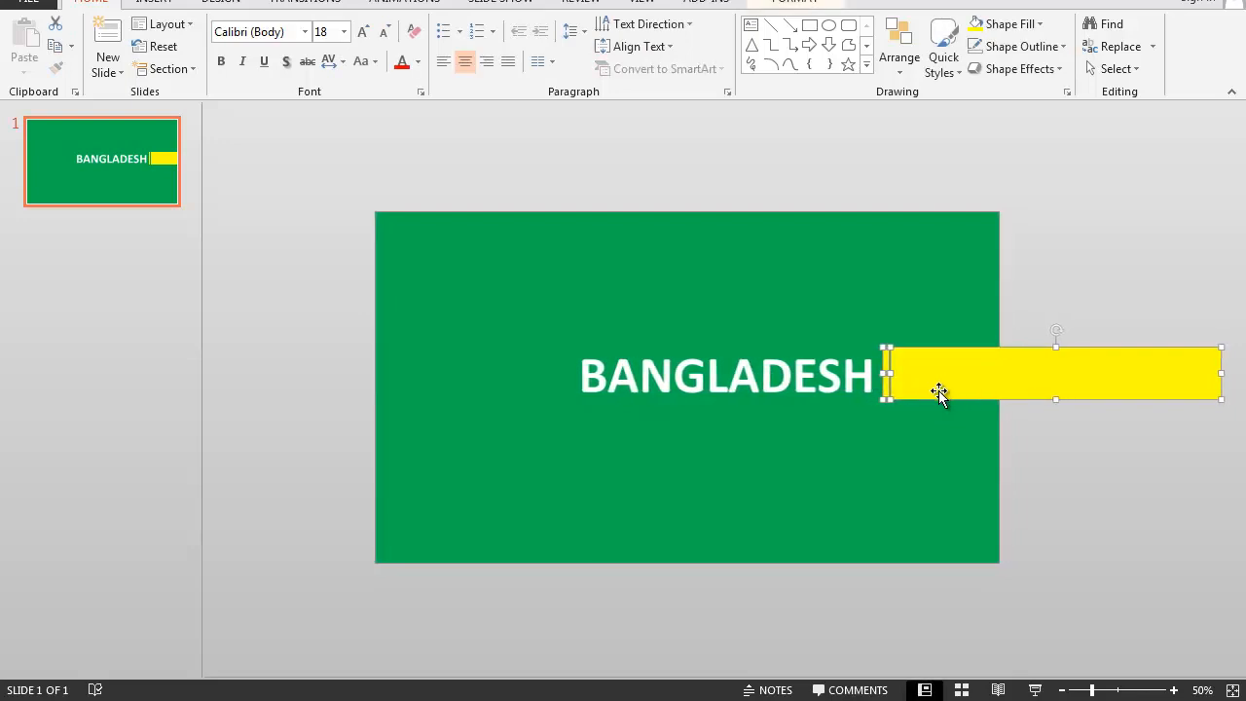
{"action": "key", "text": "Right"}
{"action": "key", "text": "Right"}
{"action": "key", "text": "Right"}
{"action": "key", "text": "Right"}
{"action": "key", "text": "Right"}
{"action": "key", "text": "Right"}
{"action": "key", "text": "Right"}
{"action": "key", "text": "Right"}
{"action": "key", "text": "Right"}
{"action": "key", "text": "Right"}
{"action": "key", "text": "Right"}
{"action": "key", "text": "Right"}
{"action": "key", "text": "Right"}
{"action": "key", "text": "Right"}
{"action": "key", "text": "Right"}
{"action": "key", "text": "Right"}
{"action": "key", "text": "Right"}
{"action": "key", "text": "Right"}
{"action": "key", "text": "Right"}
{"action": "key", "text": "Right"}
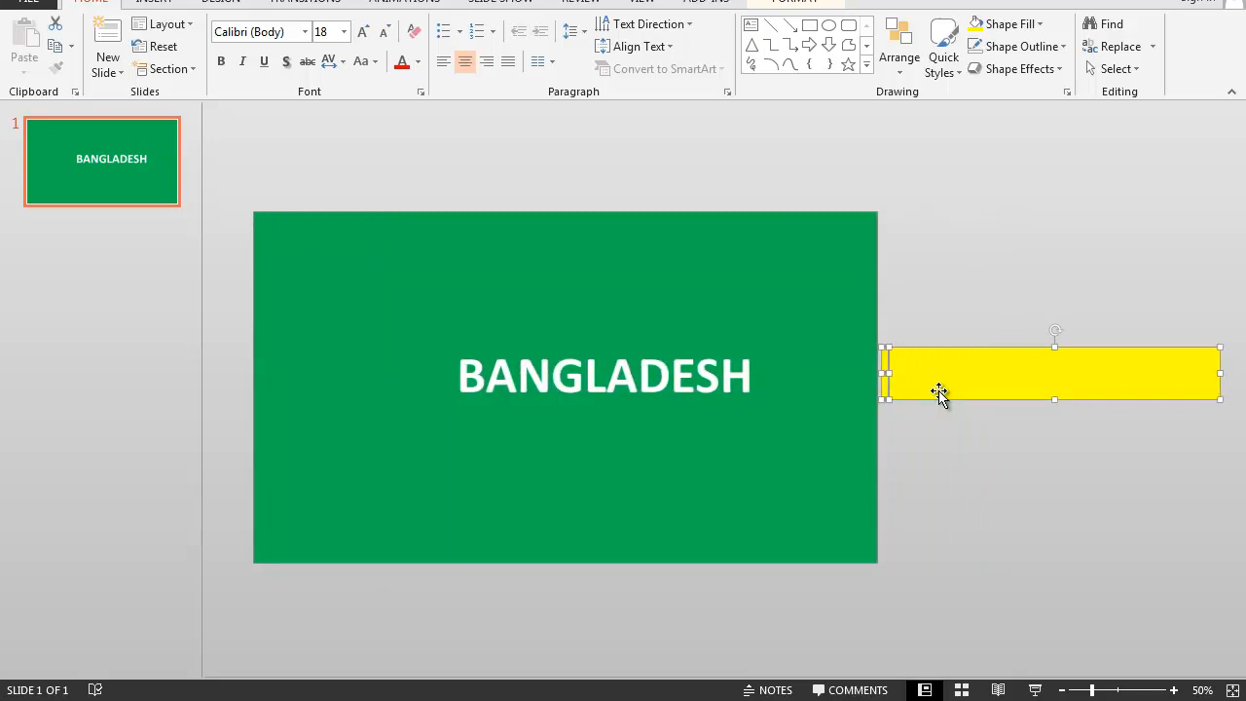
{"action": "left_click", "coordinate": [930, 421]}
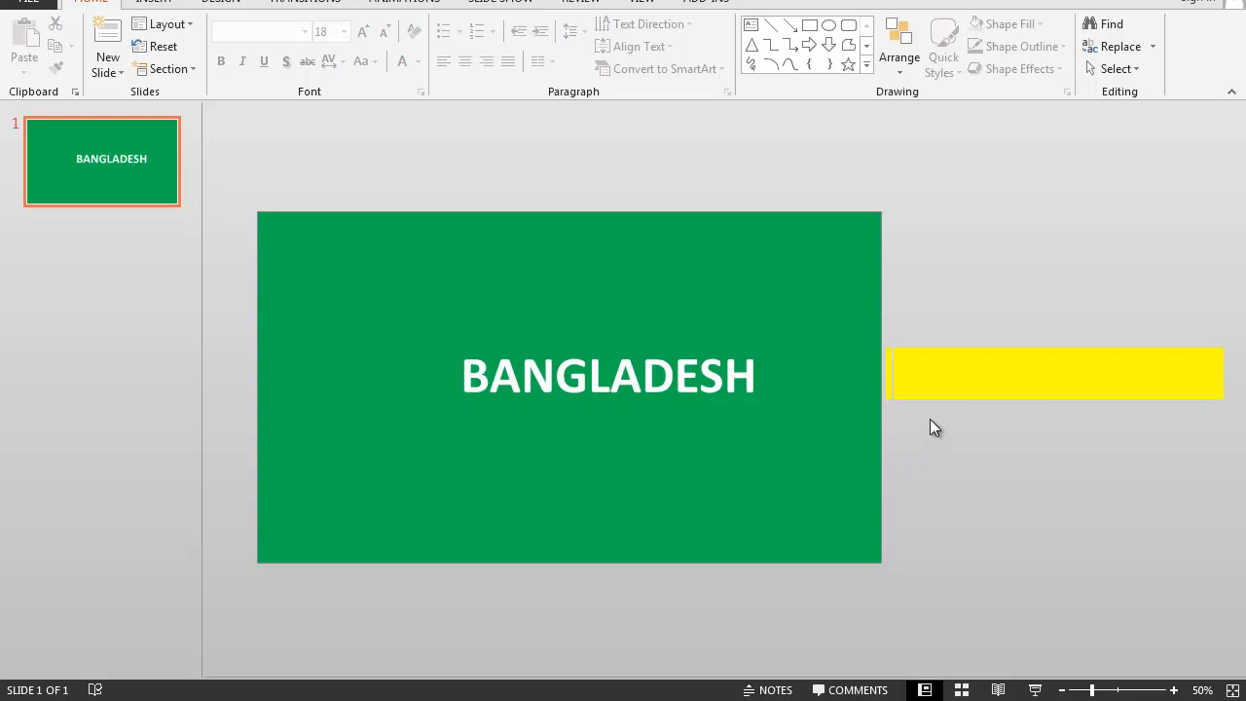
- Send the wide yellow rectangle to the back, behind the other objects on the slide
{"action": "left_click", "coordinate": [930, 359]}
{"action": "right_click", "coordinate": [930, 359]}
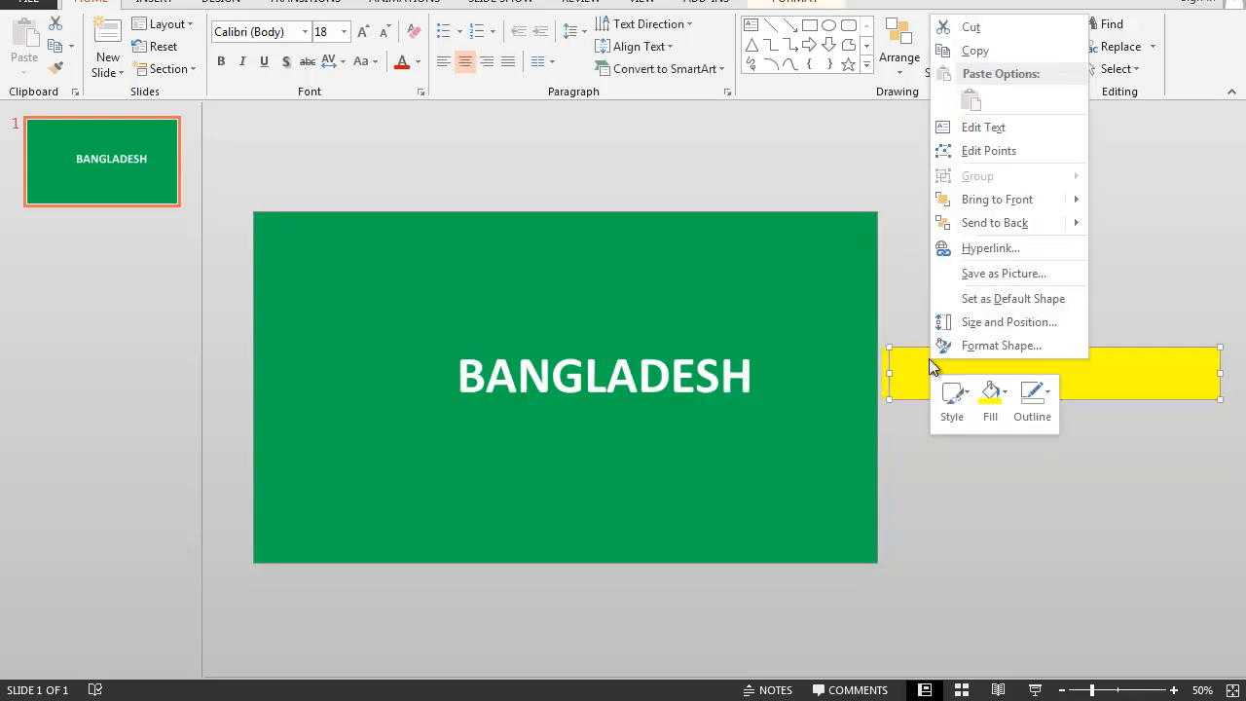
{"action": "left_click", "coordinate": [986, 222]}
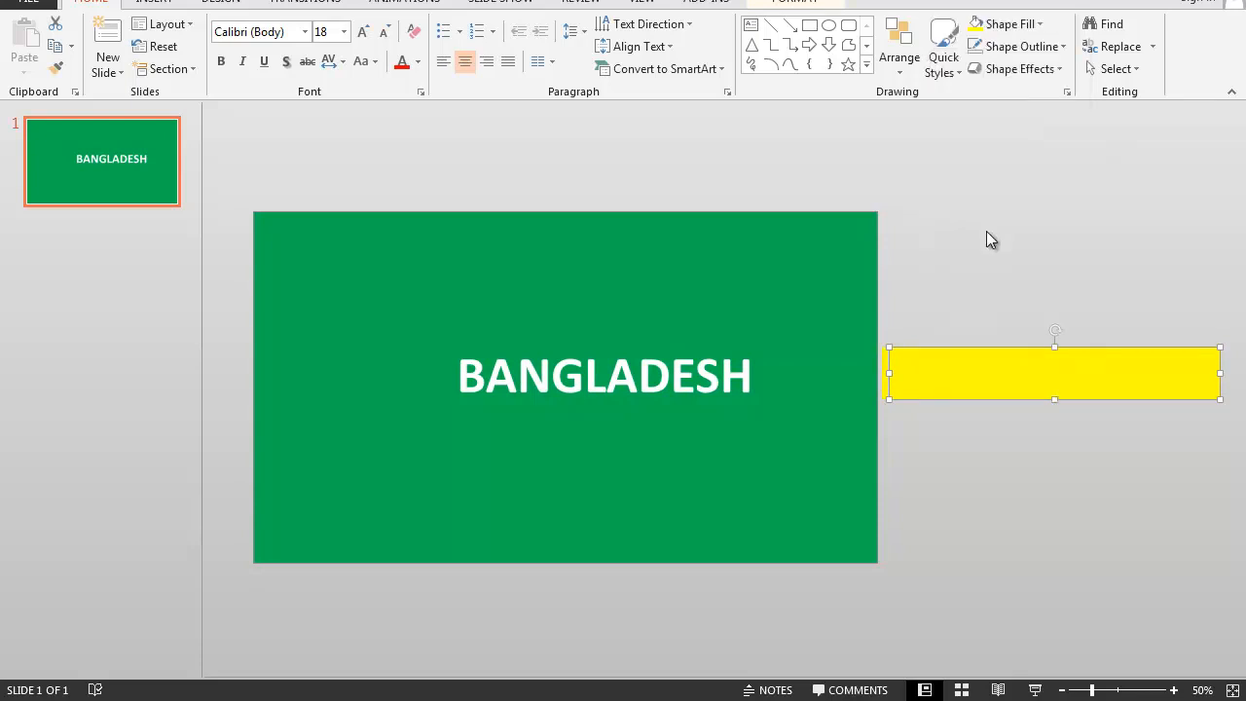
{"action": "right_click", "coordinate": [948, 388]}
{"action": "mouse_move", "coordinate": [1017, 252]}
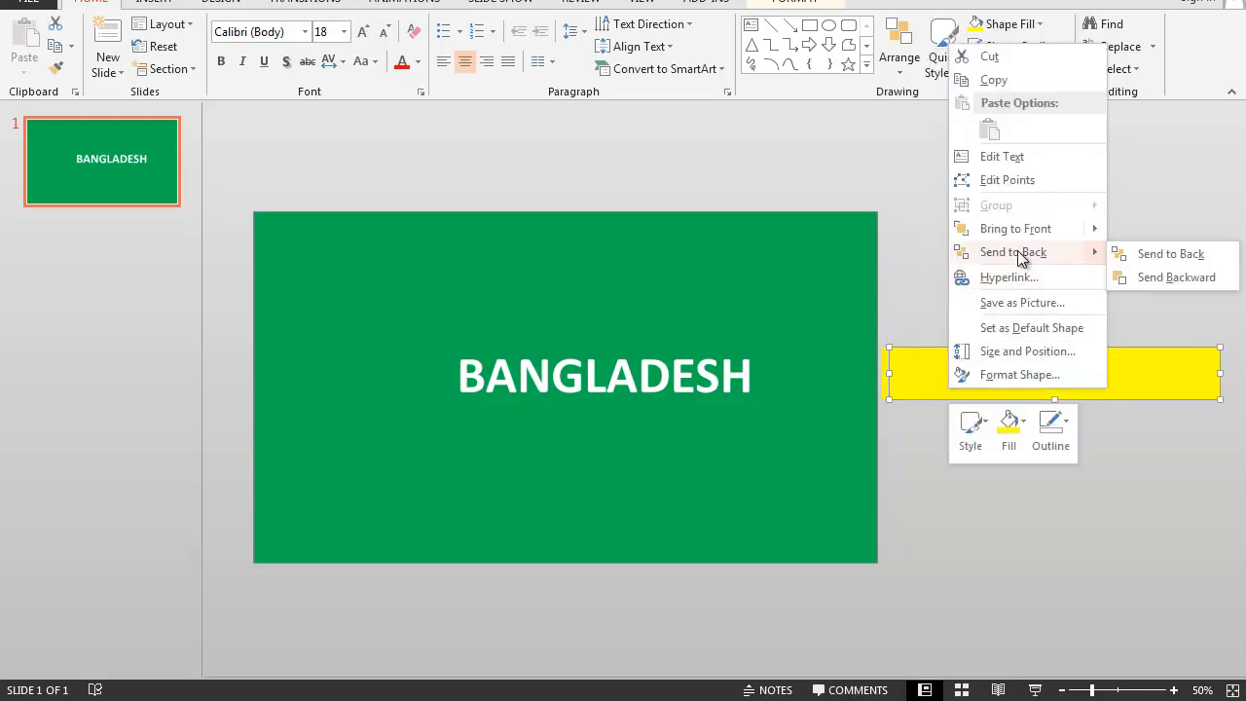
{"action": "left_click", "coordinate": [1186, 255]}
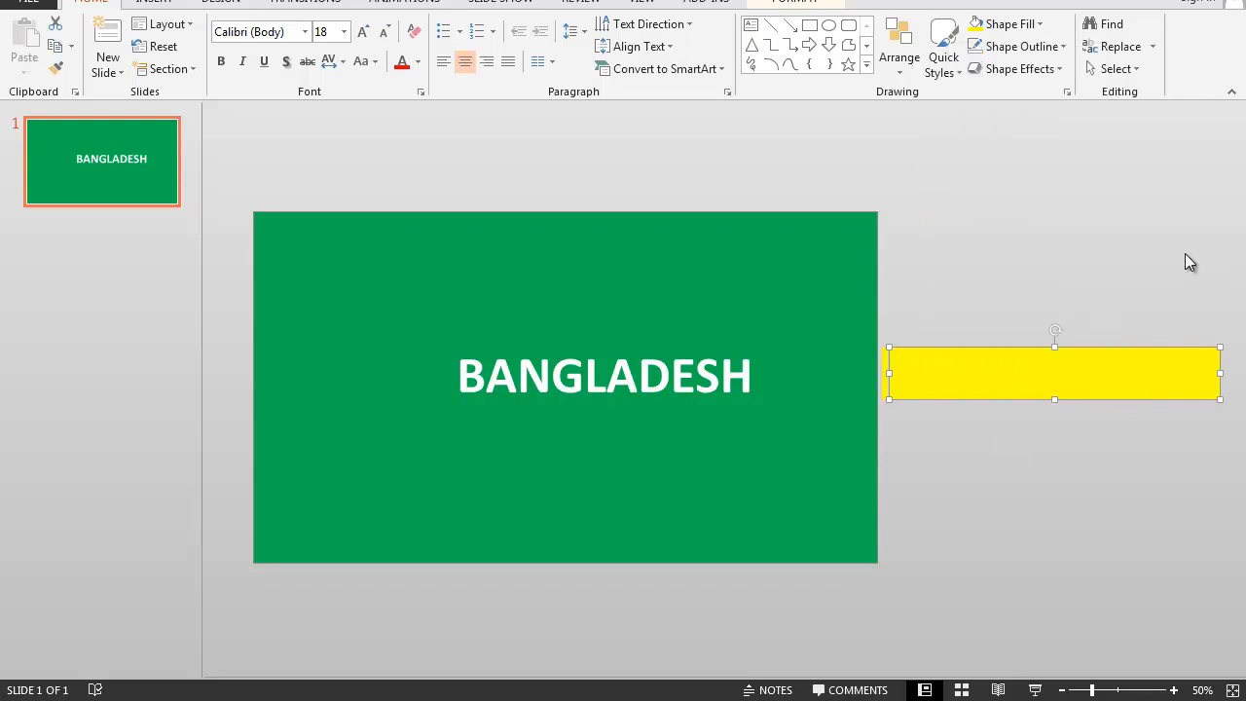
{"action": "left_click", "coordinate": [969, 466]}
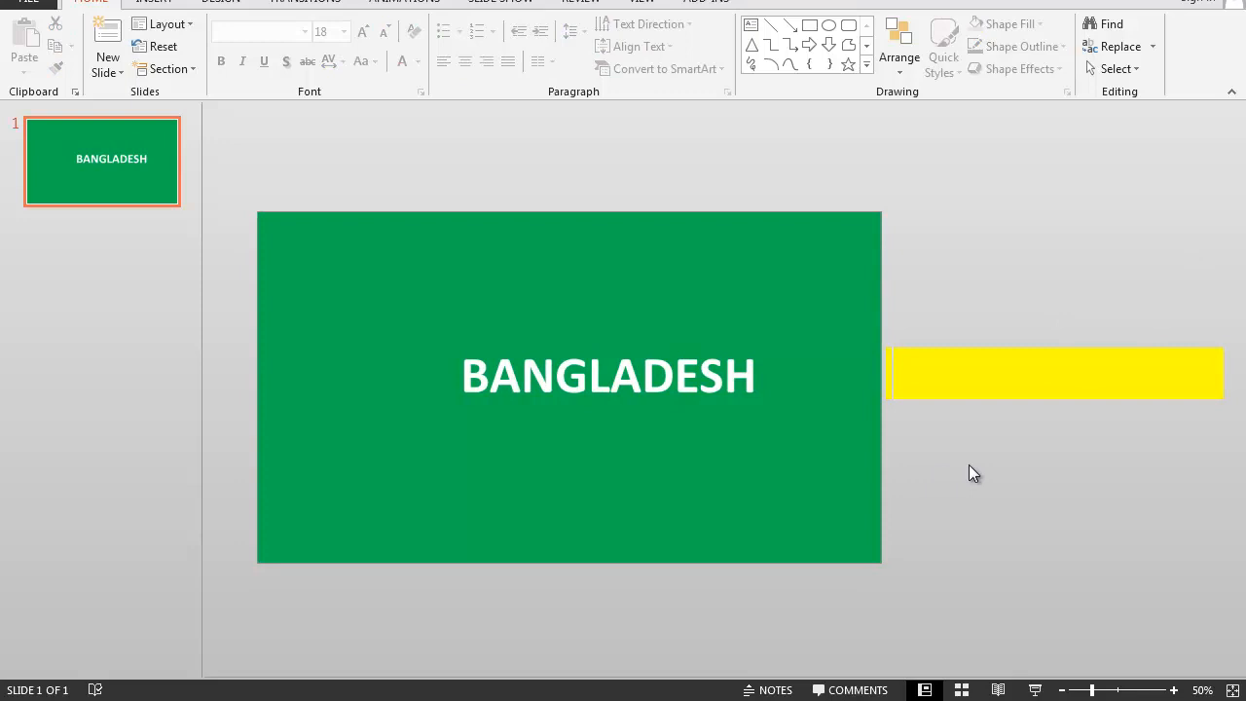
- Give the narrow yellow bar a Lines motion path ending just before the B of BANGLADESH, starting With Previous
{"action": "left_click", "coordinate": [879, 377]}
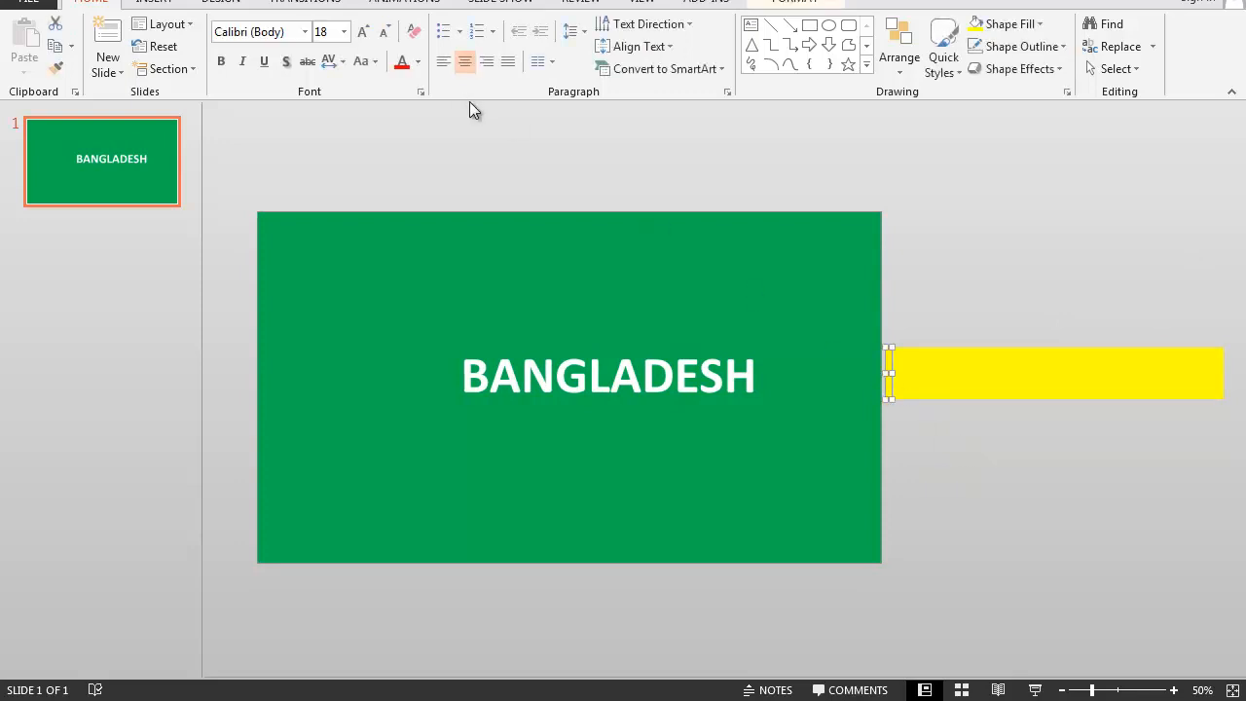
{"action": "left_click", "coordinate": [416, 3]}
{"action": "left_click", "coordinate": [735, 60]}
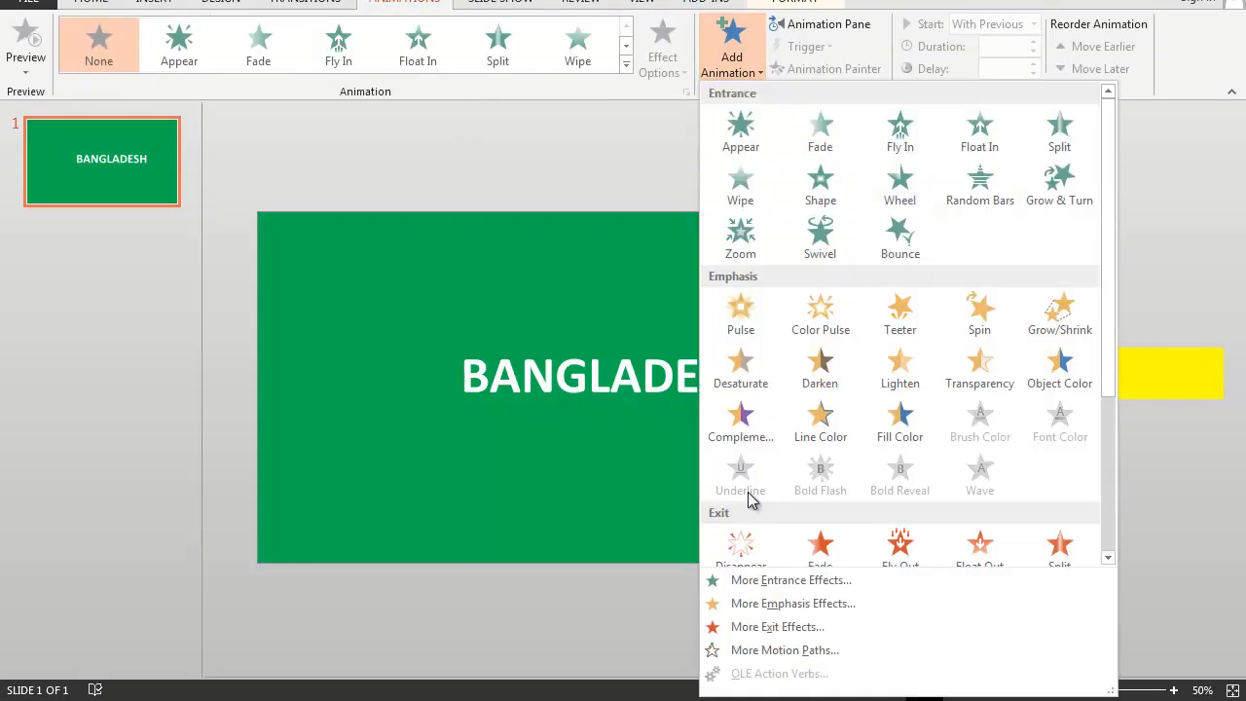
{"action": "scroll", "coordinate": [750, 467], "scroll_direction": "down", "scroll_amount": 3}
{"action": "left_click", "coordinate": [732, 495]}
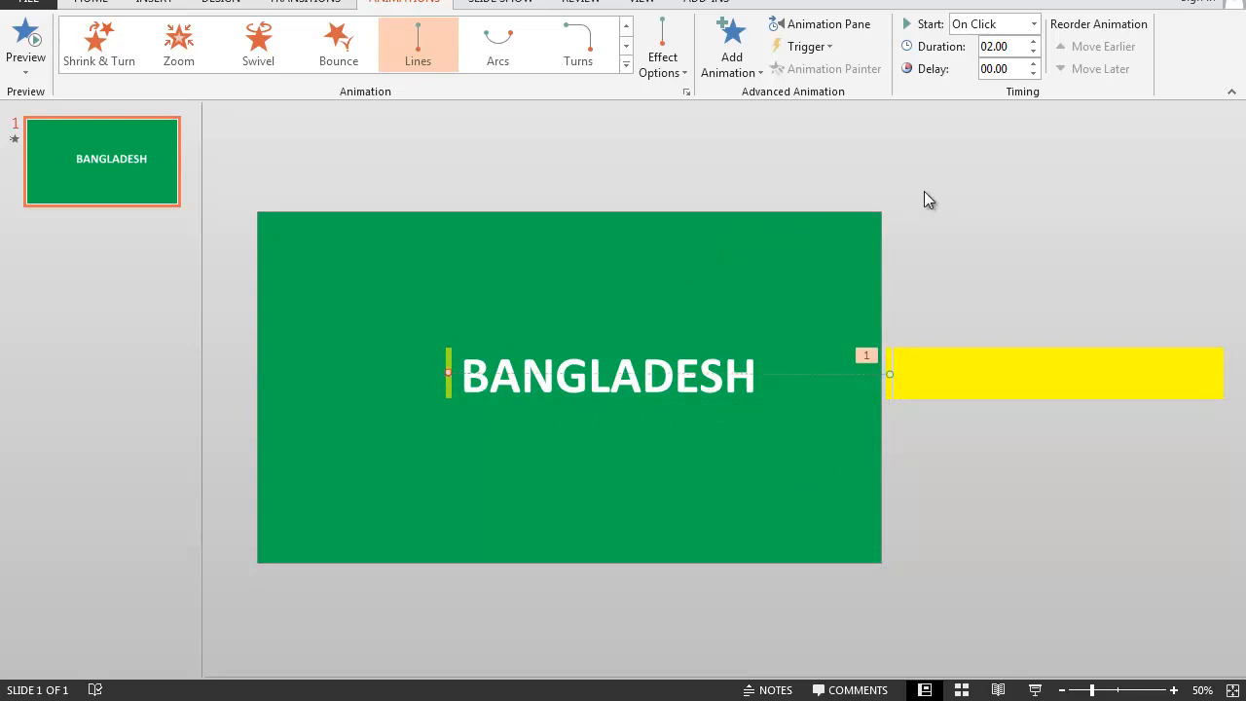
{"action": "left_click", "coordinate": [1035, 24]}
{"action": "left_click", "coordinate": [989, 64]}
- Add a Lines motion path to the wide yellow rectangle that ends horizontally over the BANGLADESH text
{"action": "left_click", "coordinate": [961, 380]}
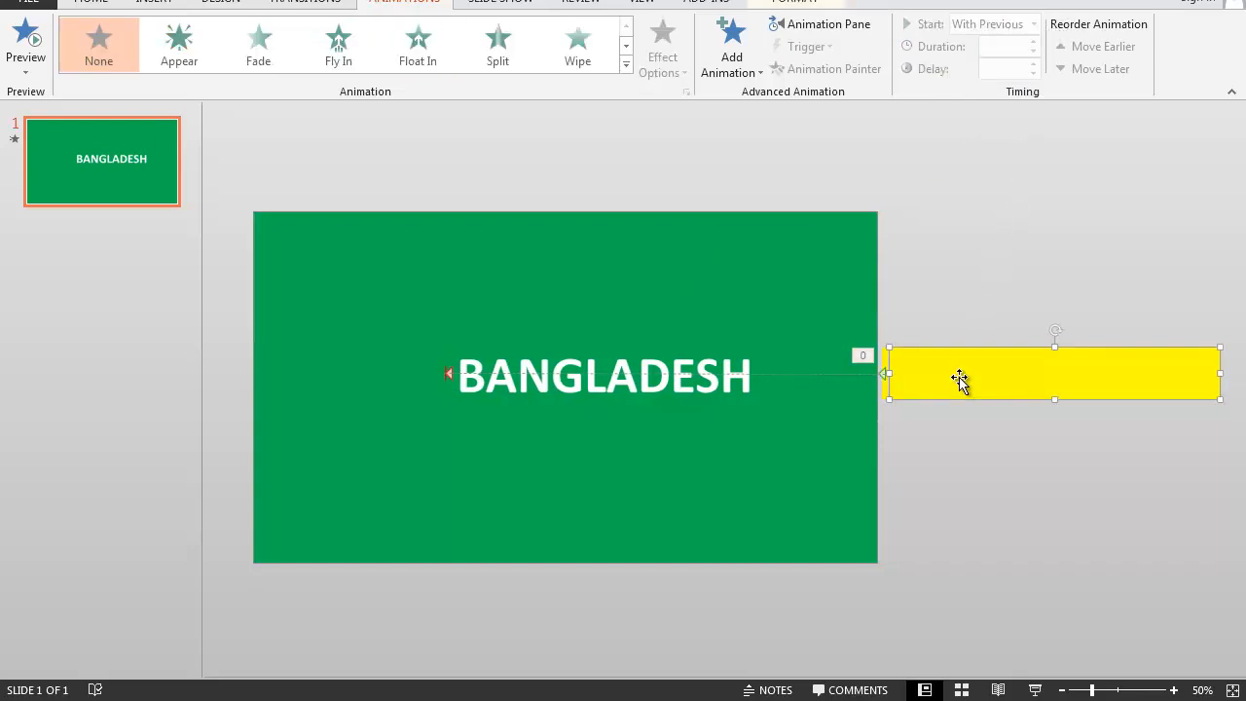
{"action": "left_click", "coordinate": [765, 80]}
{"action": "scroll", "coordinate": [807, 458], "scroll_direction": "down", "scroll_amount": 3}
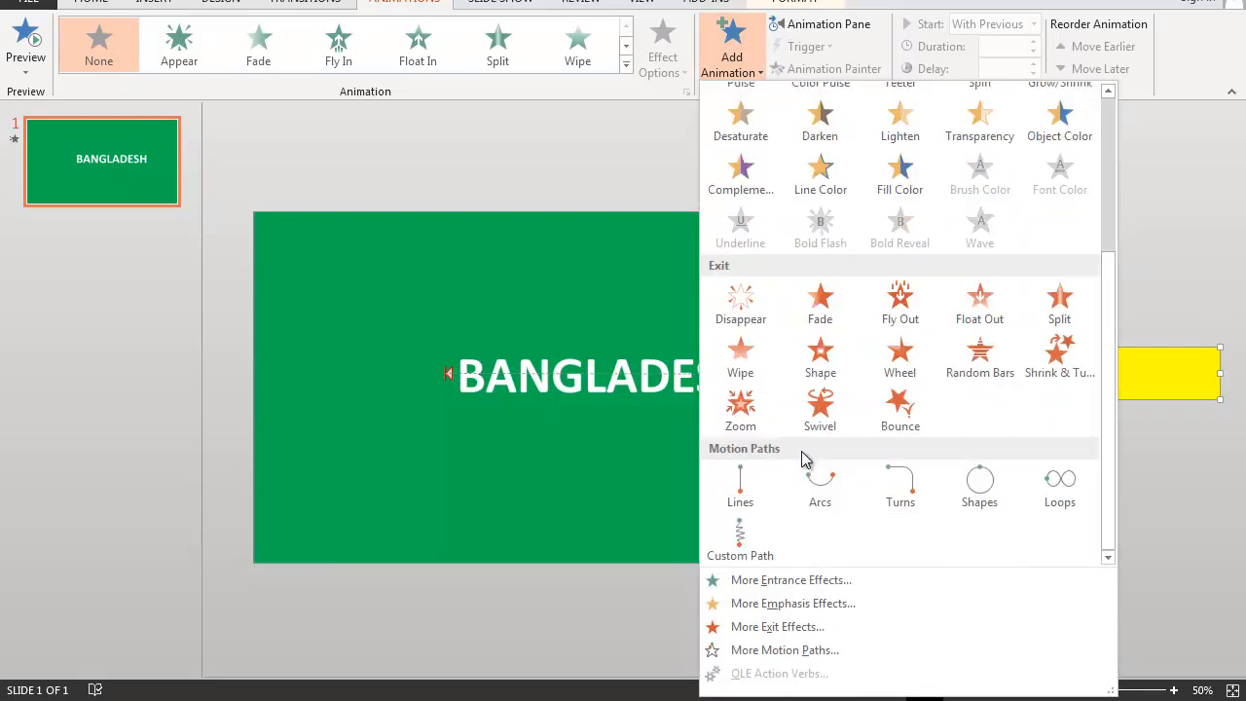
{"action": "left_click", "coordinate": [745, 492]}
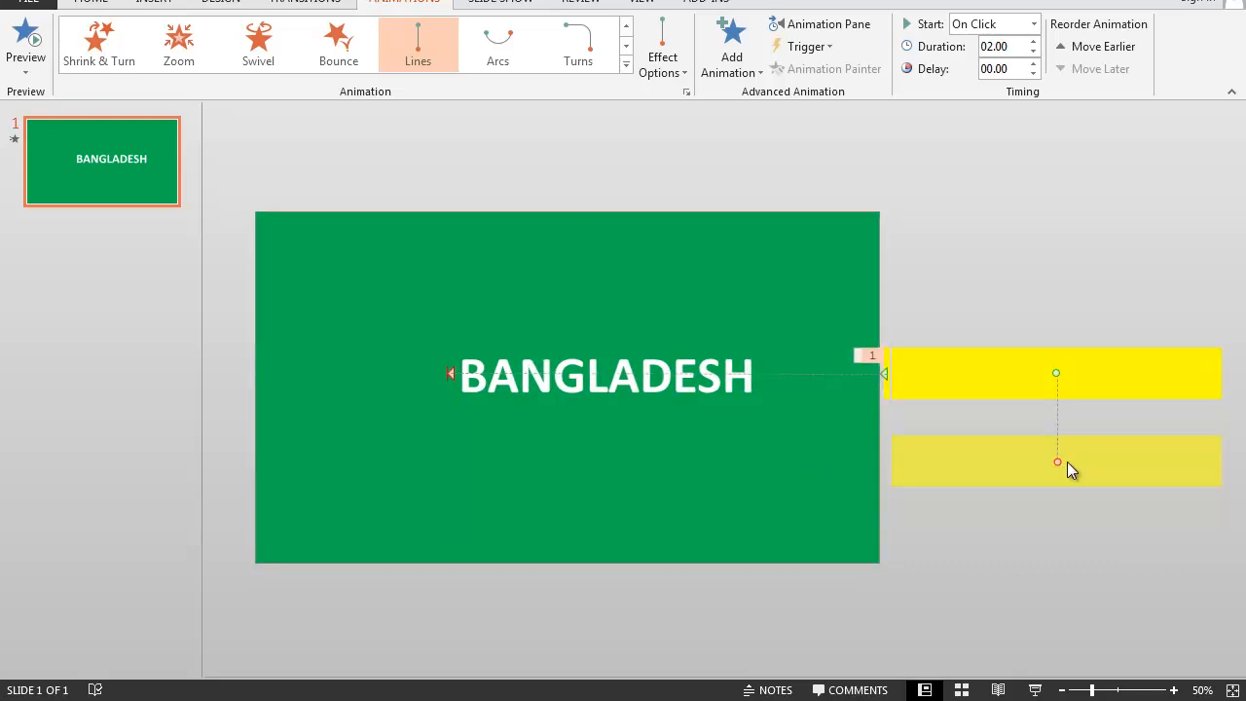
{"action": "left_click_drag", "start_coordinate": [1059, 461], "coordinate": [621, 375]}
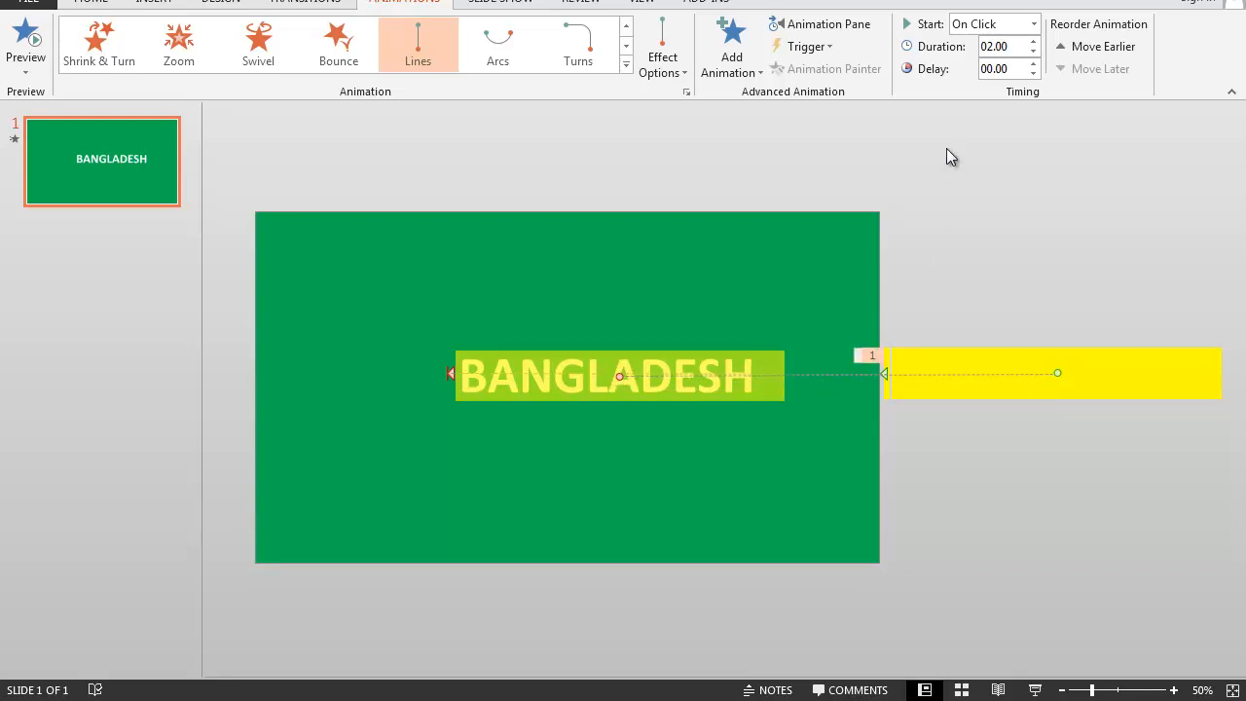
- Set the wide rectangle's motion path to start With Previous and preview the animation as a slide show
{"action": "left_click", "coordinate": [1035, 25]}
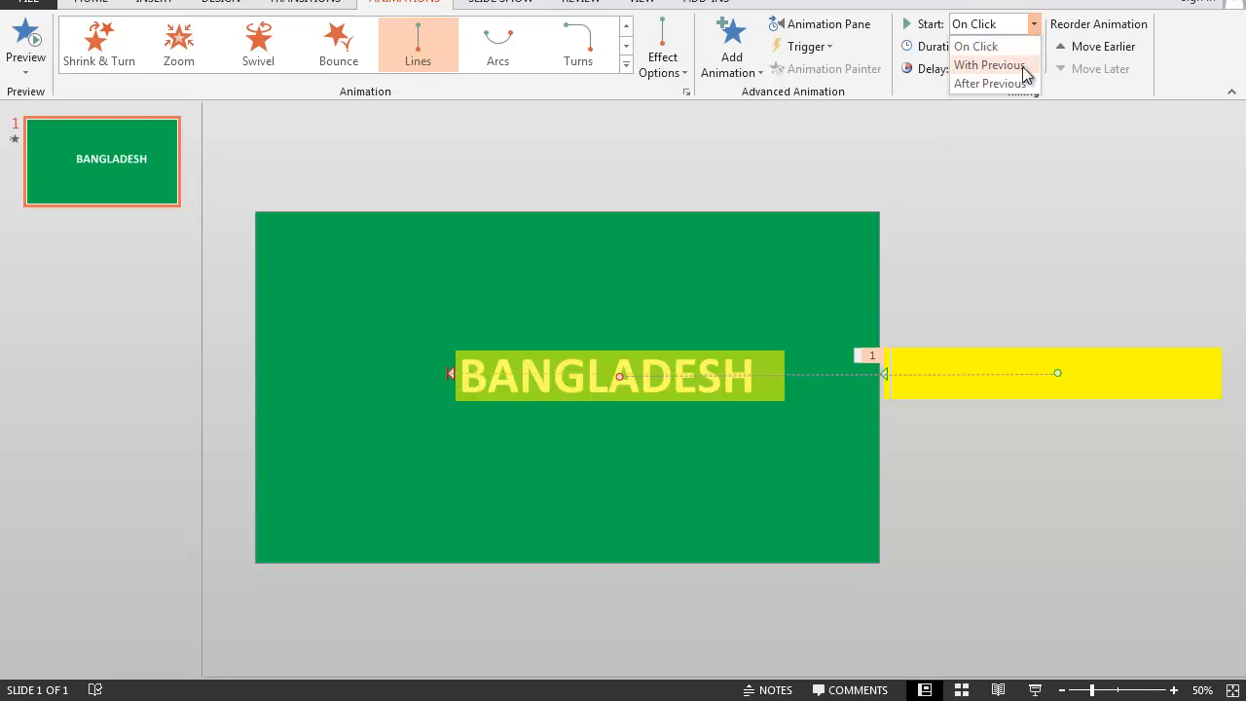
{"action": "left_click", "coordinate": [1022, 68]}
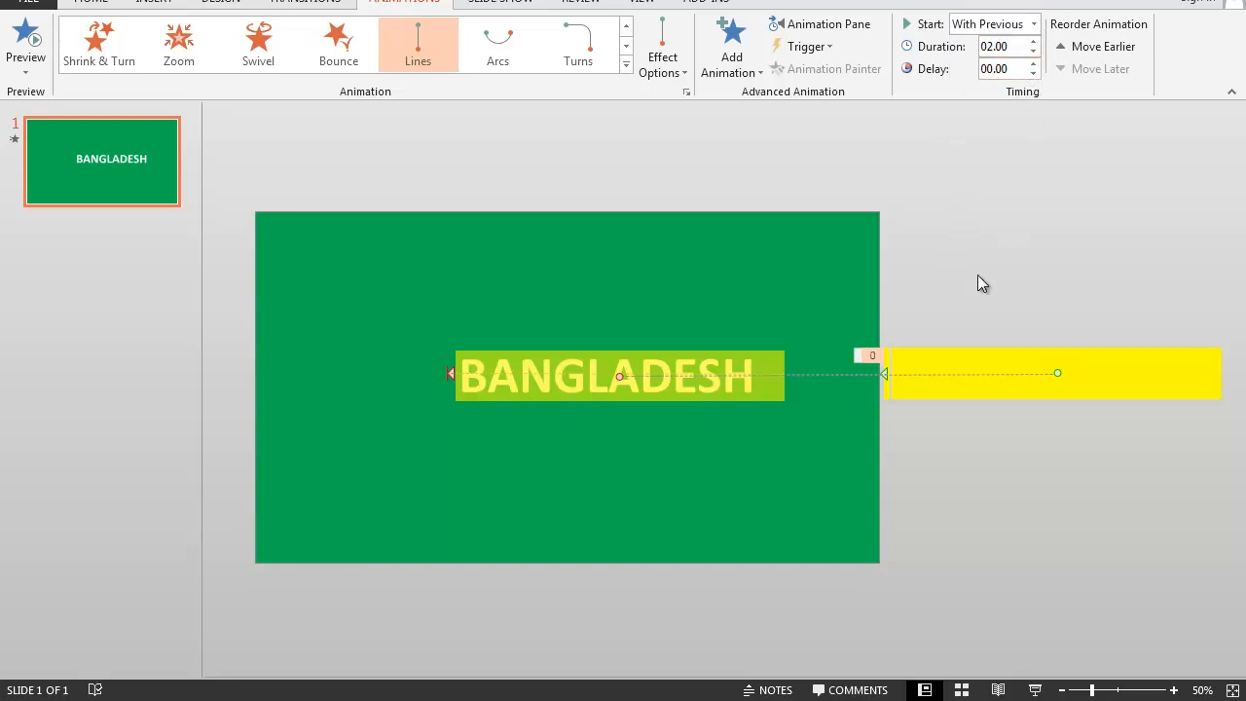
{"action": "key", "text": "F5"}
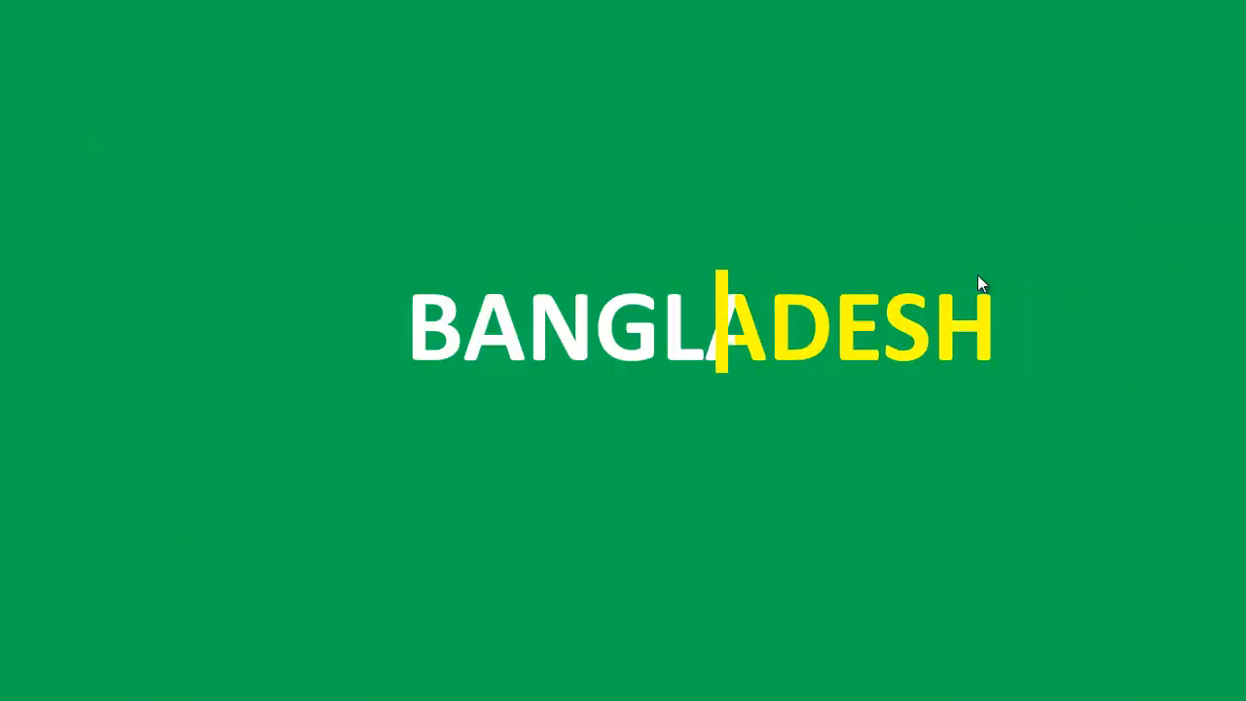
{"action": "key", "text": "Escape"}
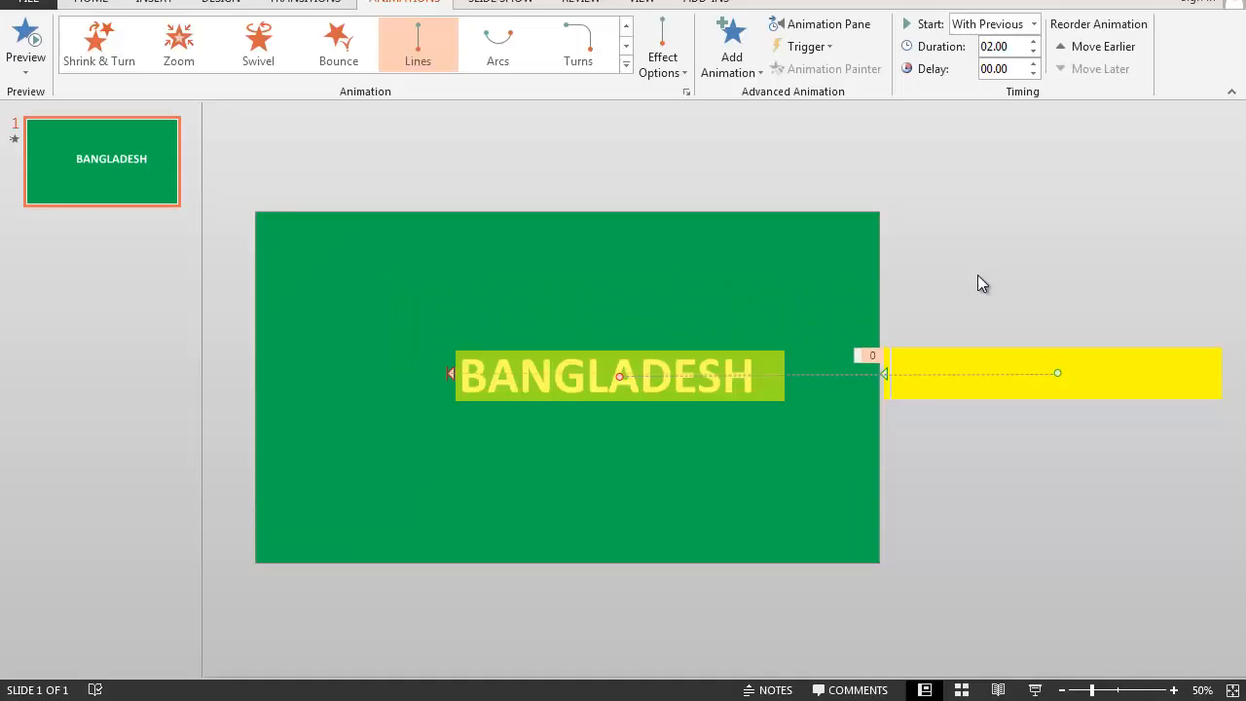
- Add a second Lines motion path to the wide rectangle, running from over BANGLADESH back to its original off-slide position
{"action": "left_click", "coordinate": [991, 374]}
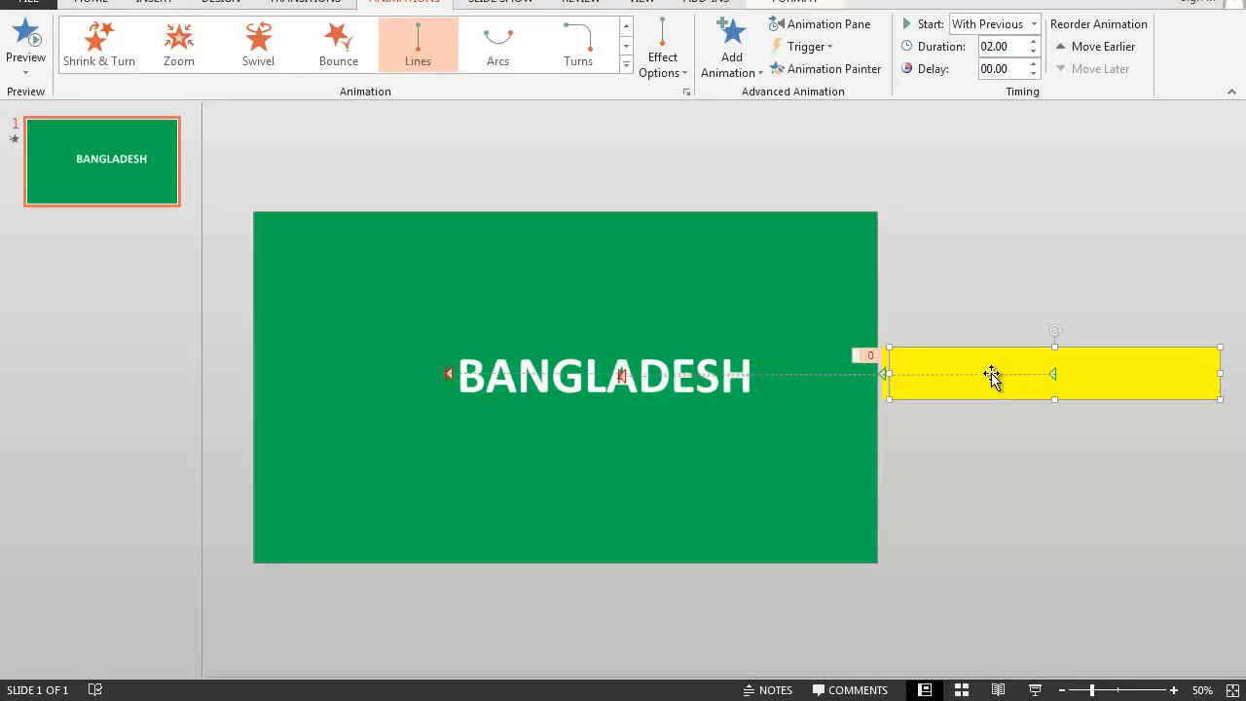
{"action": "left_click", "coordinate": [755, 70]}
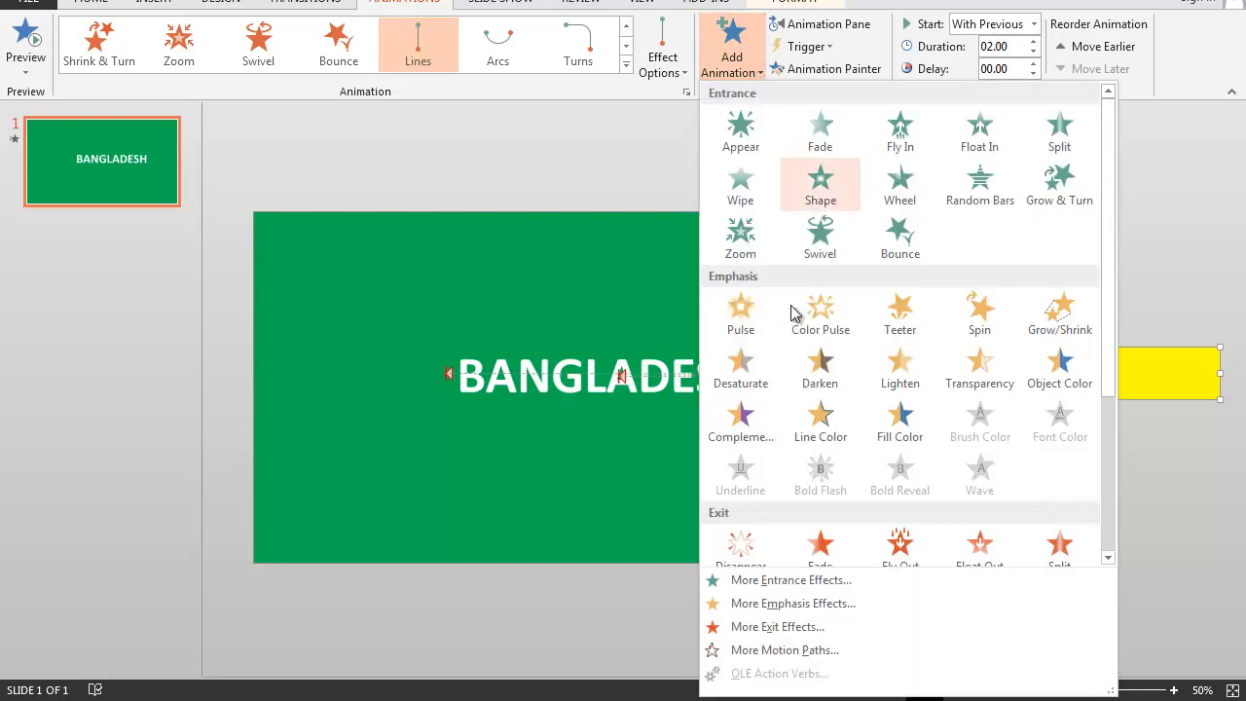
{"action": "scroll", "coordinate": [791, 311], "scroll_direction": "down", "scroll_amount": 5}
{"action": "left_click", "coordinate": [742, 488]}
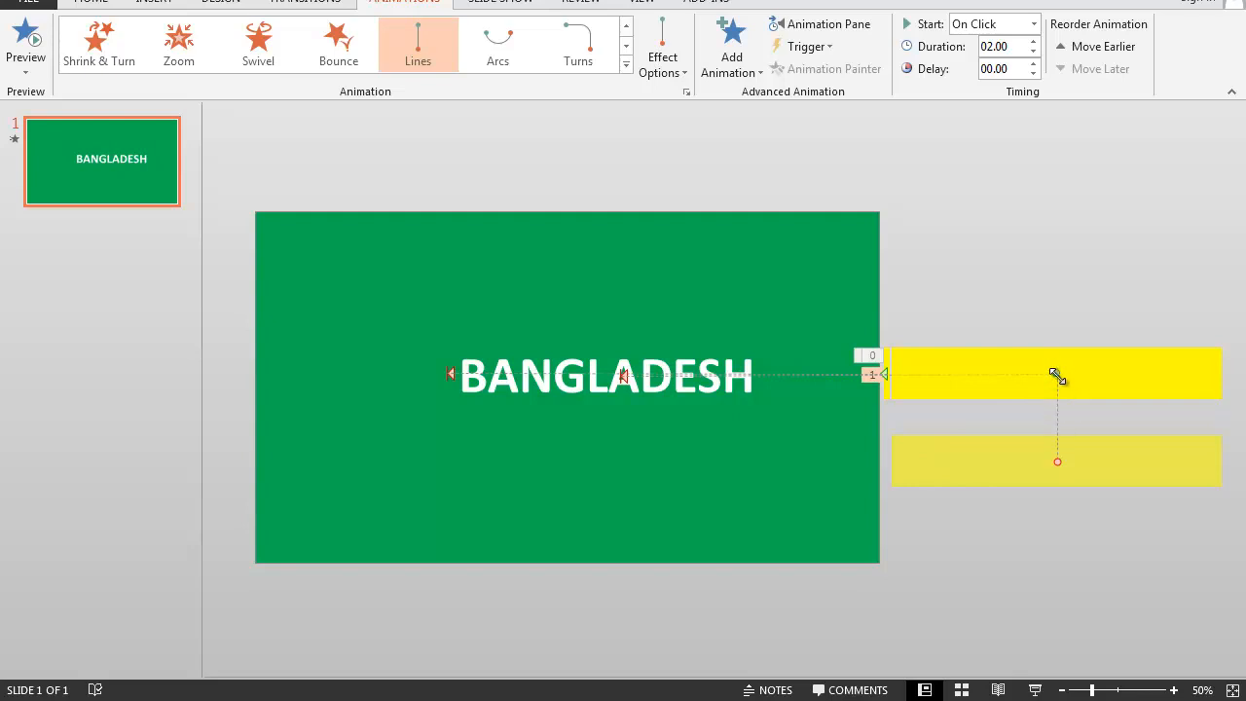
{"action": "left_click_drag", "start_coordinate": [1057, 373], "coordinate": [624, 373]}
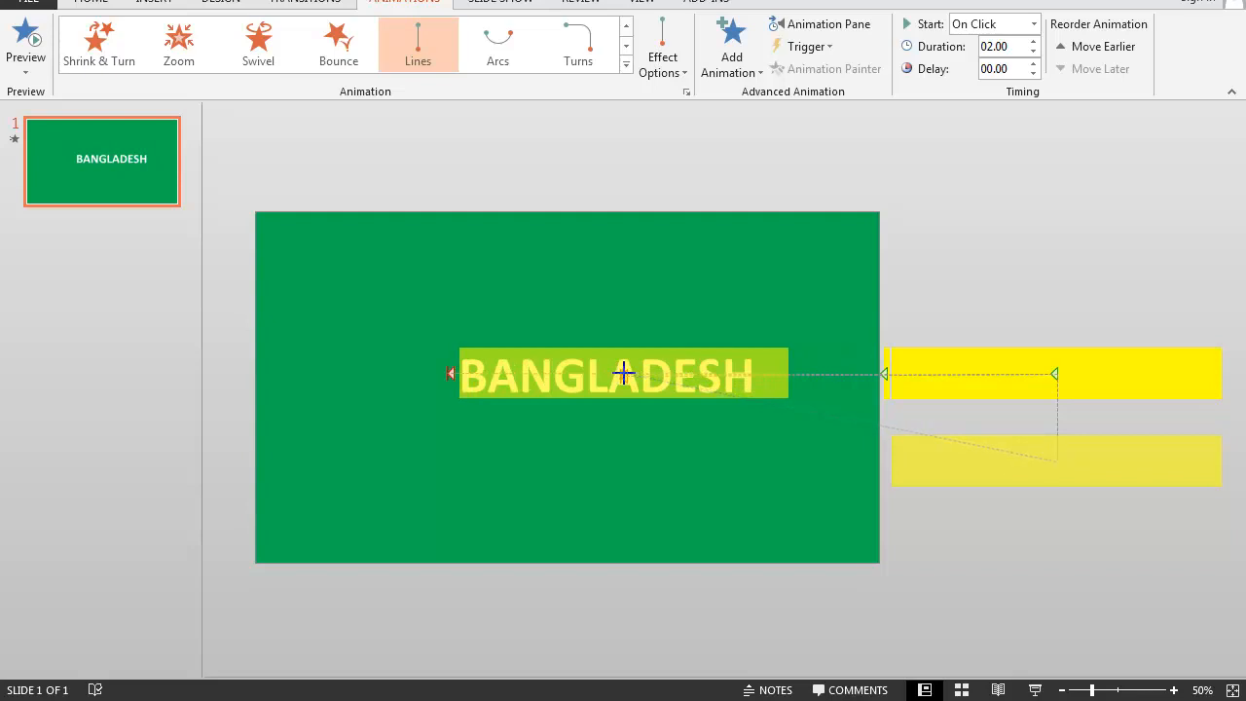
{"action": "left_click_drag", "start_coordinate": [624, 373], "coordinate": [622, 376]}
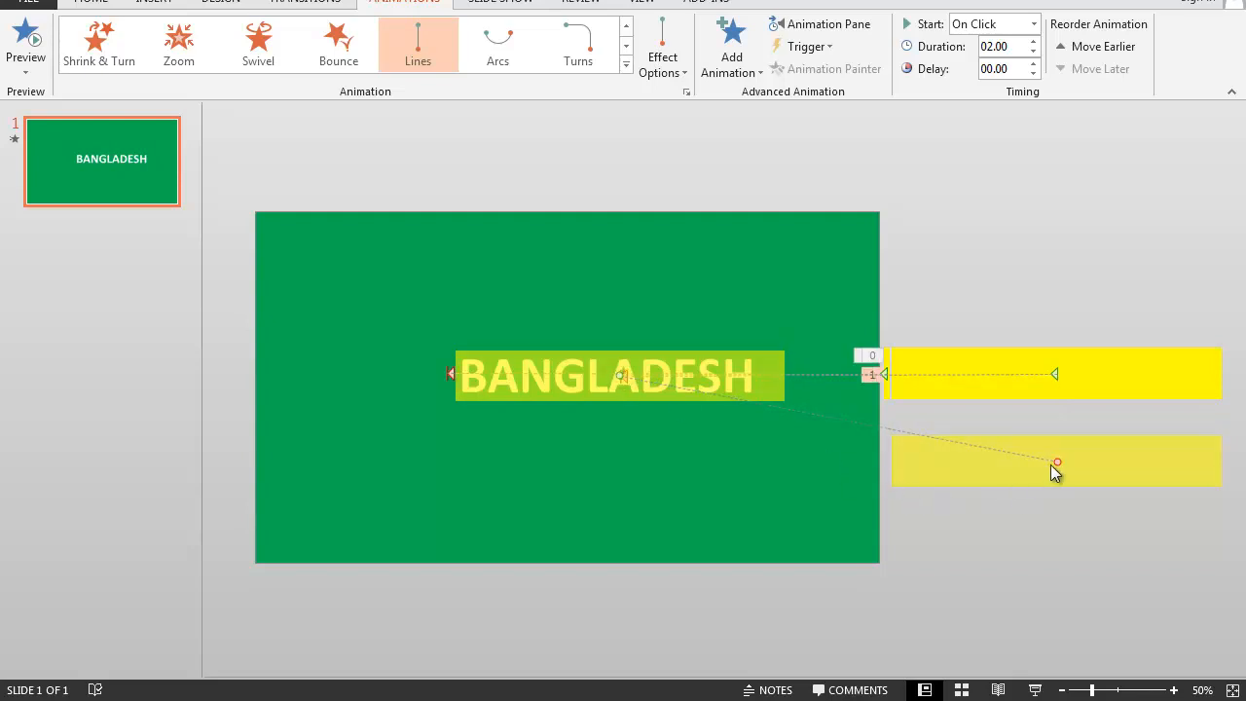
{"action": "left_click_drag", "start_coordinate": [1058, 461], "coordinate": [1055, 372]}
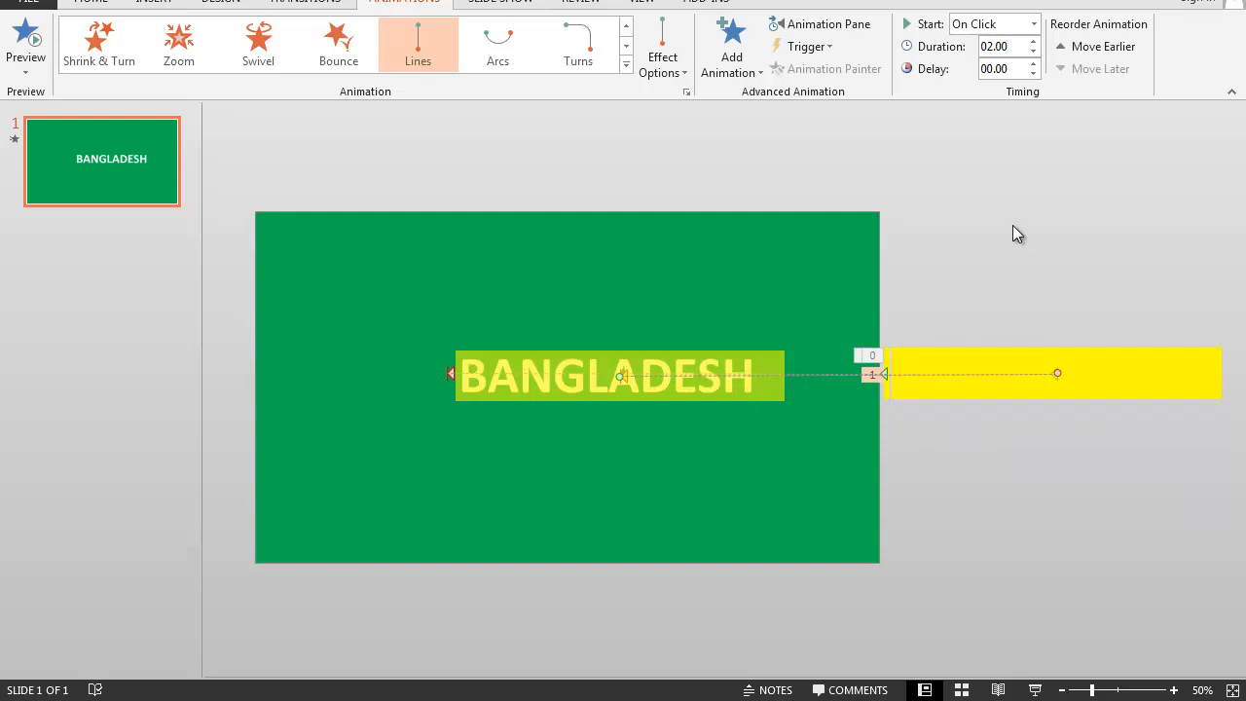
- Set the wide rectangle's return path to start After Previous and preview the slide show
{"action": "left_click", "coordinate": [1034, 23]}
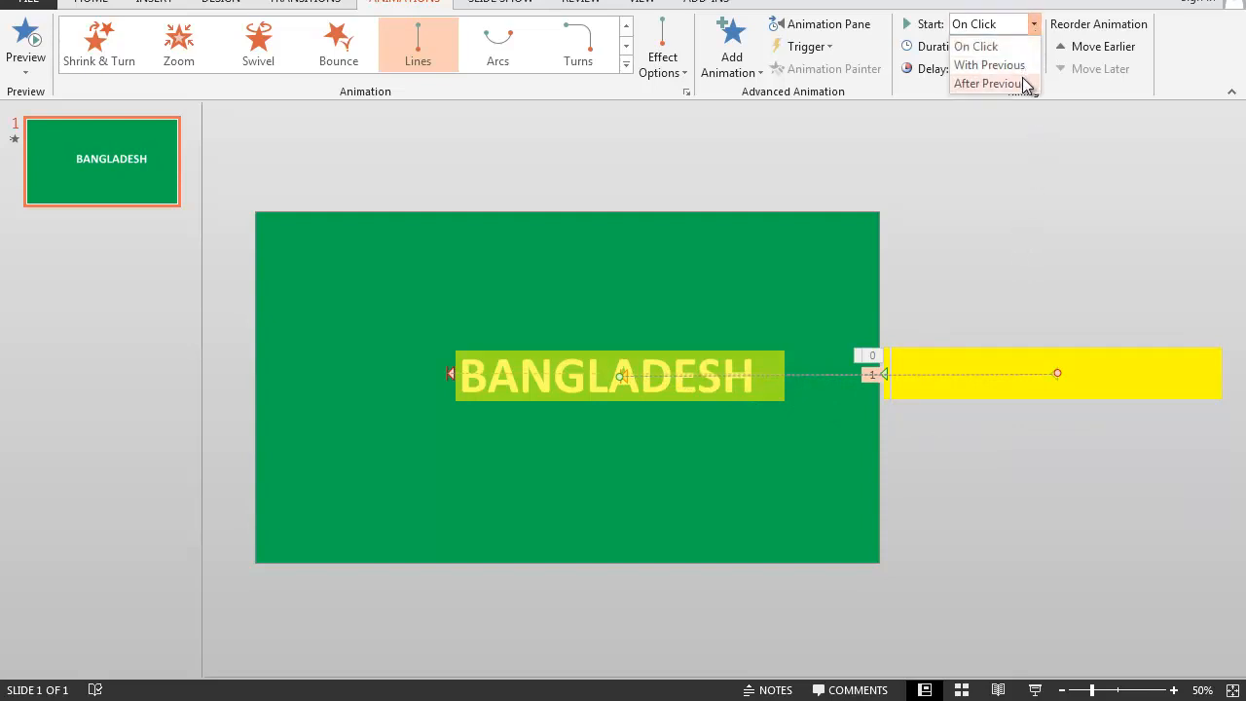
{"action": "left_click", "coordinate": [988, 84]}
{"action": "key", "text": "F5"}
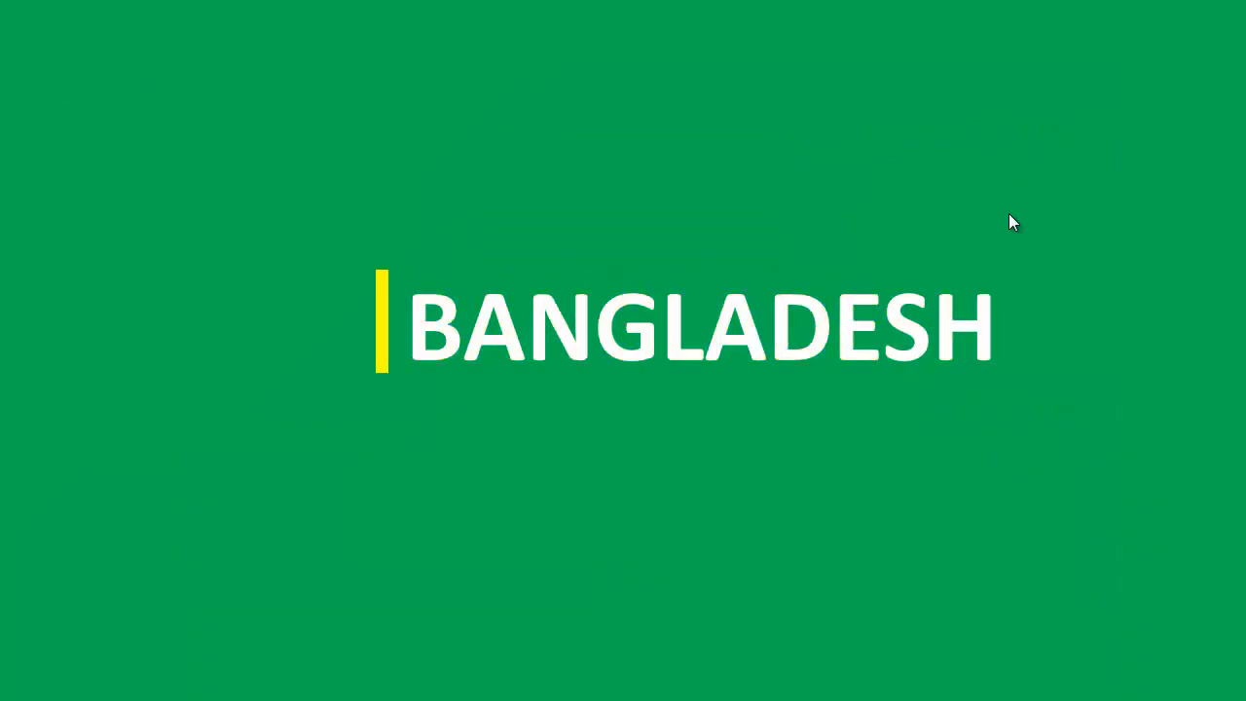
{"action": "key", "text": "Escape"}
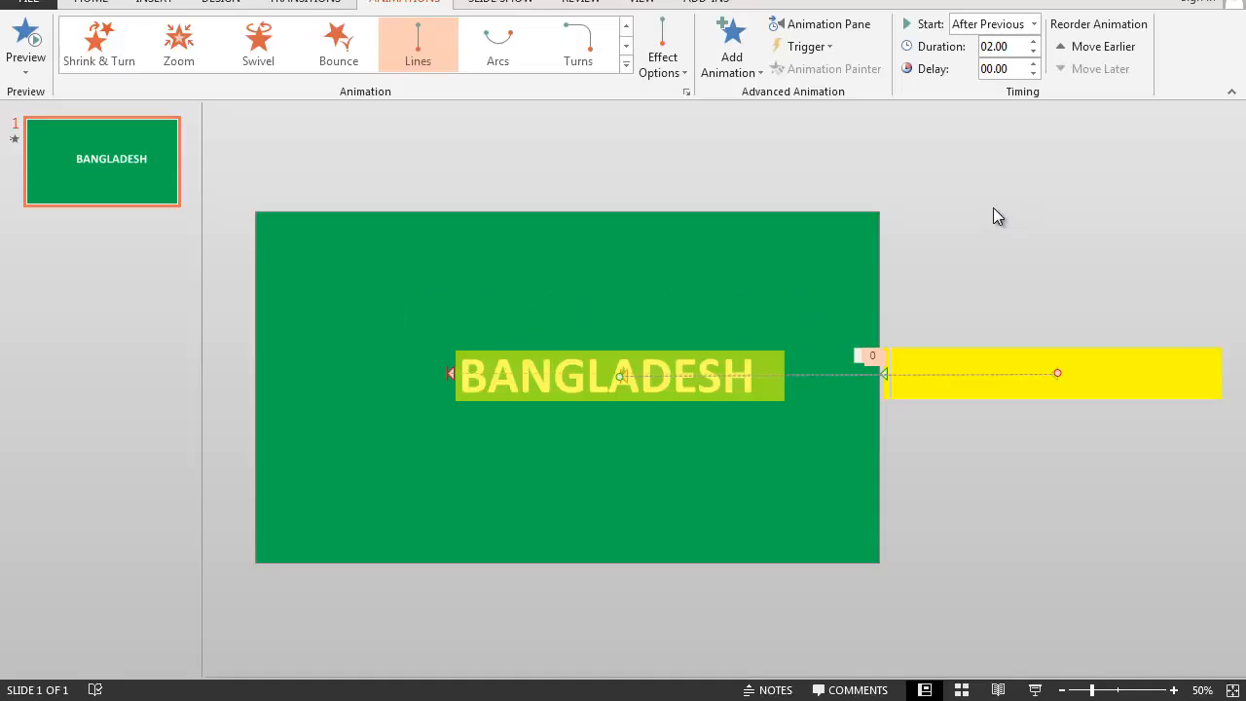
- Add a second Lines motion path to the narrow yellow bar, running from just before BANGLADESH back to its original off-slide position
{"action": "left_click", "coordinate": [888, 391]}
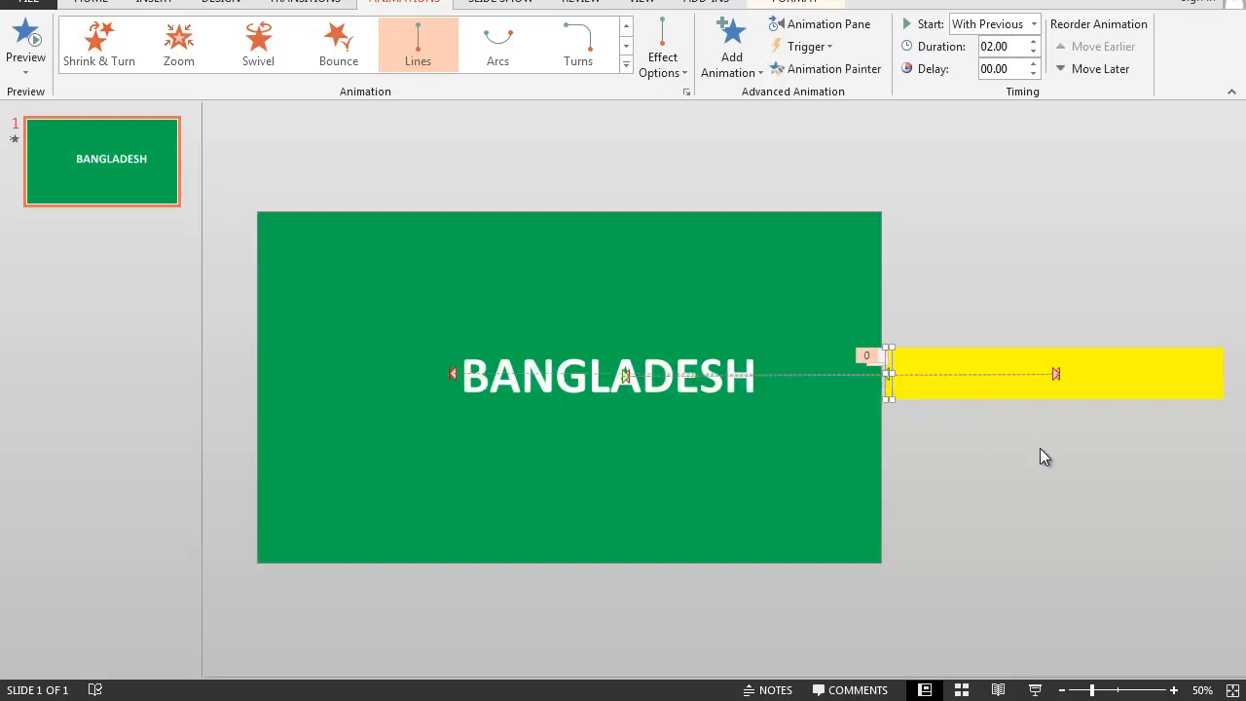
{"action": "left_click", "coordinate": [756, 60]}
{"action": "scroll", "coordinate": [881, 326], "scroll_direction": "down", "scroll_amount": 3}
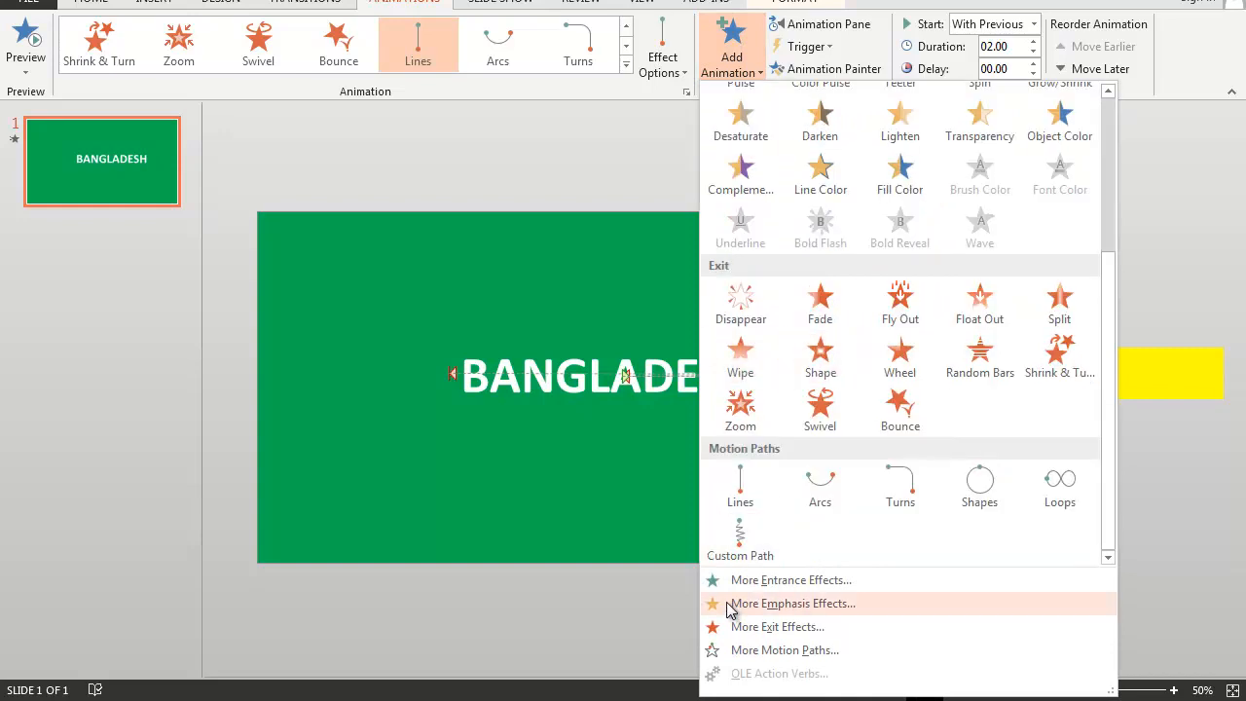
{"action": "left_click", "coordinate": [742, 492]}
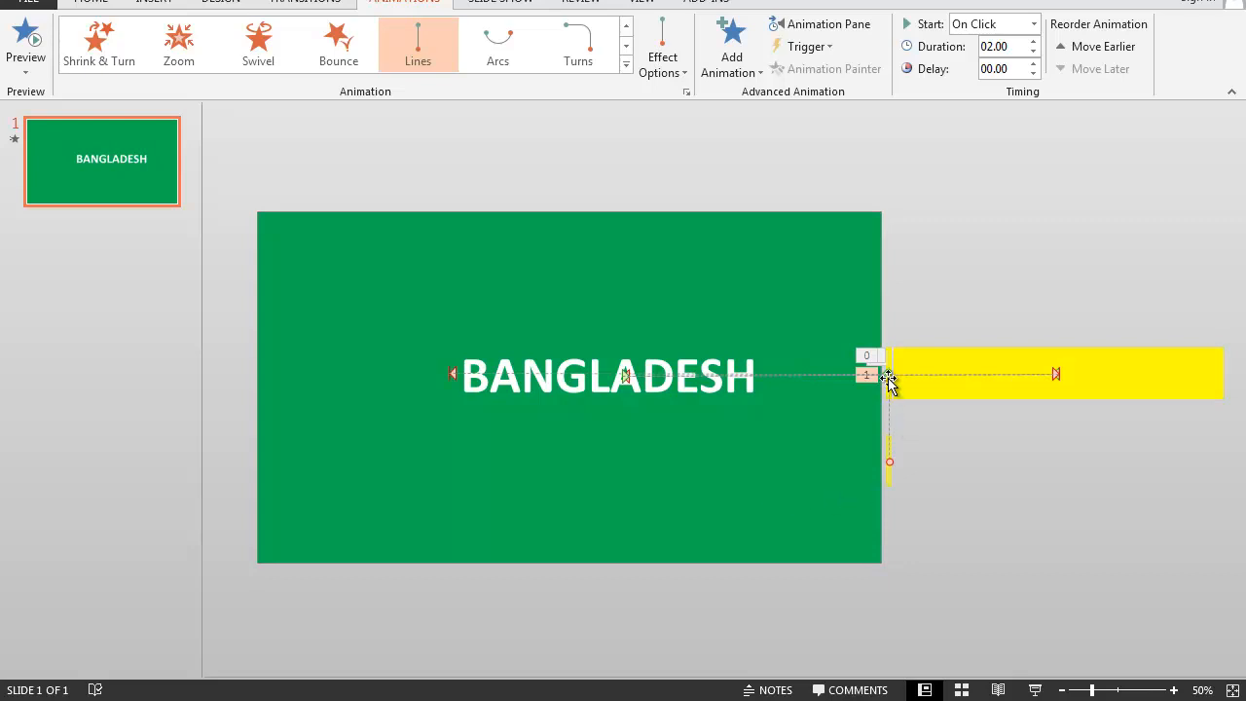
{"action": "left_click_drag", "start_coordinate": [888, 380], "coordinate": [451, 374]}
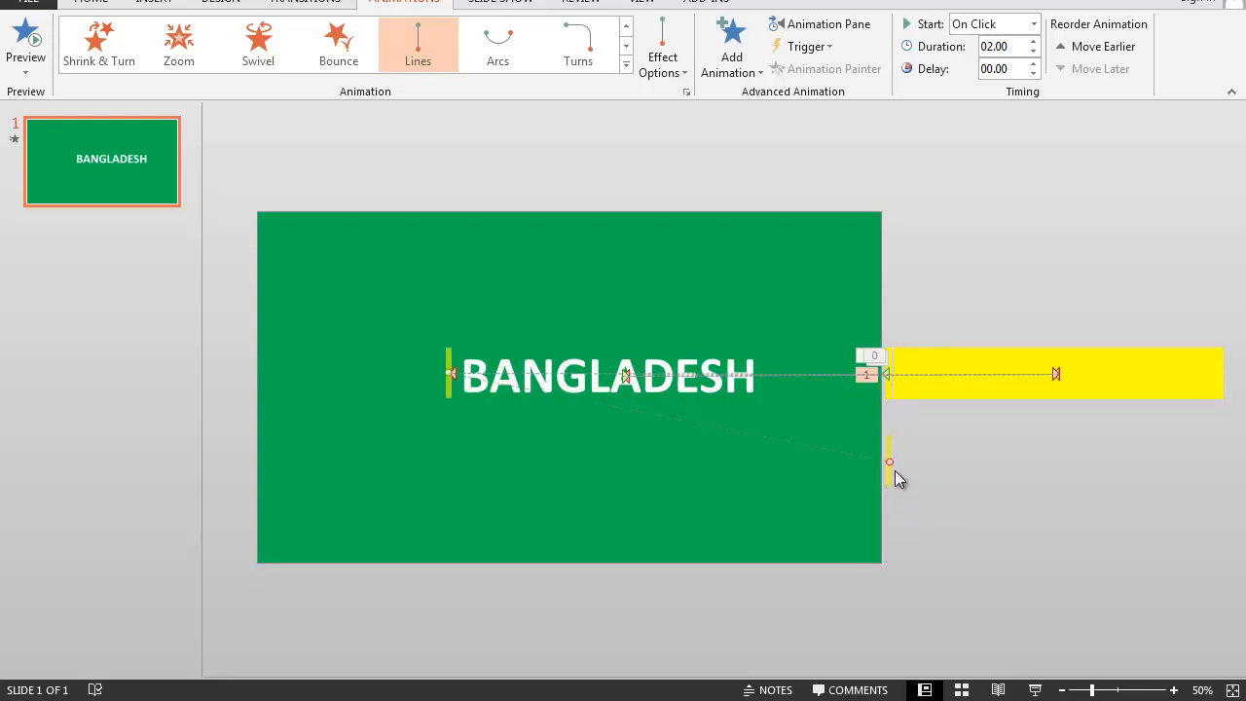
{"action": "left_click_drag", "start_coordinate": [890, 465], "coordinate": [890, 375]}
- Set the narrow bar's return path to start With Previous and preview the animation as a slide show
{"action": "left_click", "coordinate": [1034, 24]}
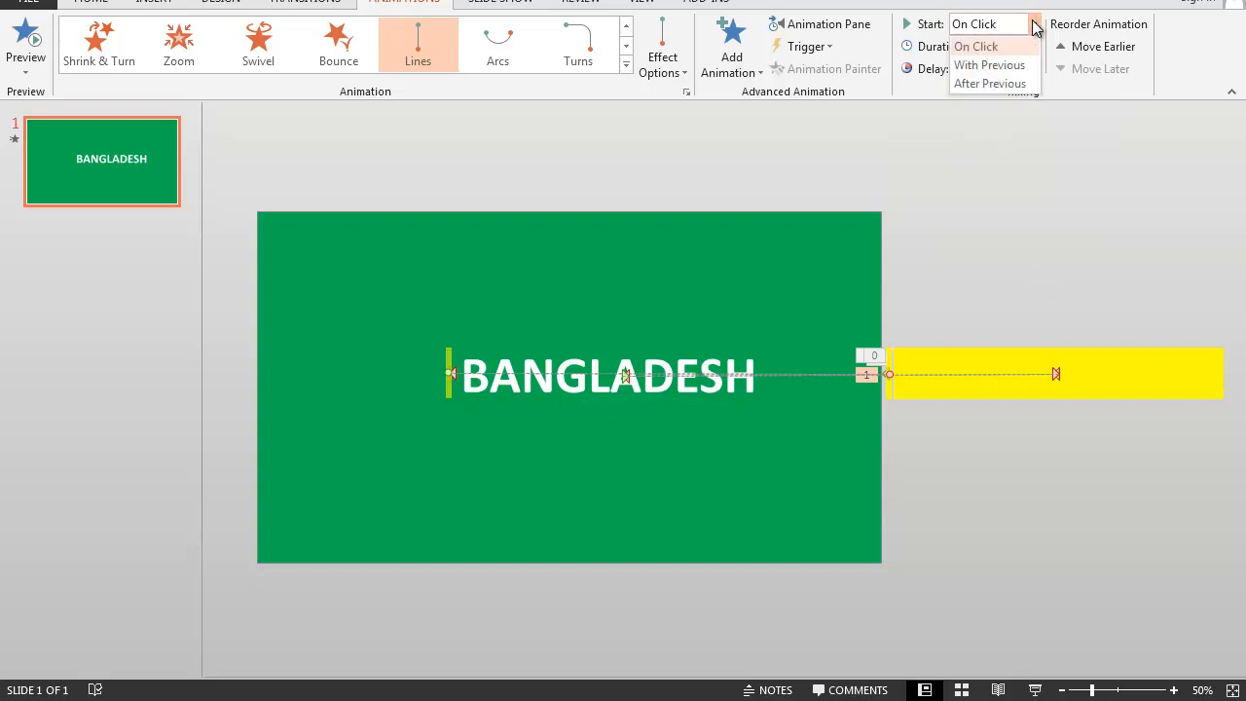
{"action": "left_click", "coordinate": [1000, 67]}
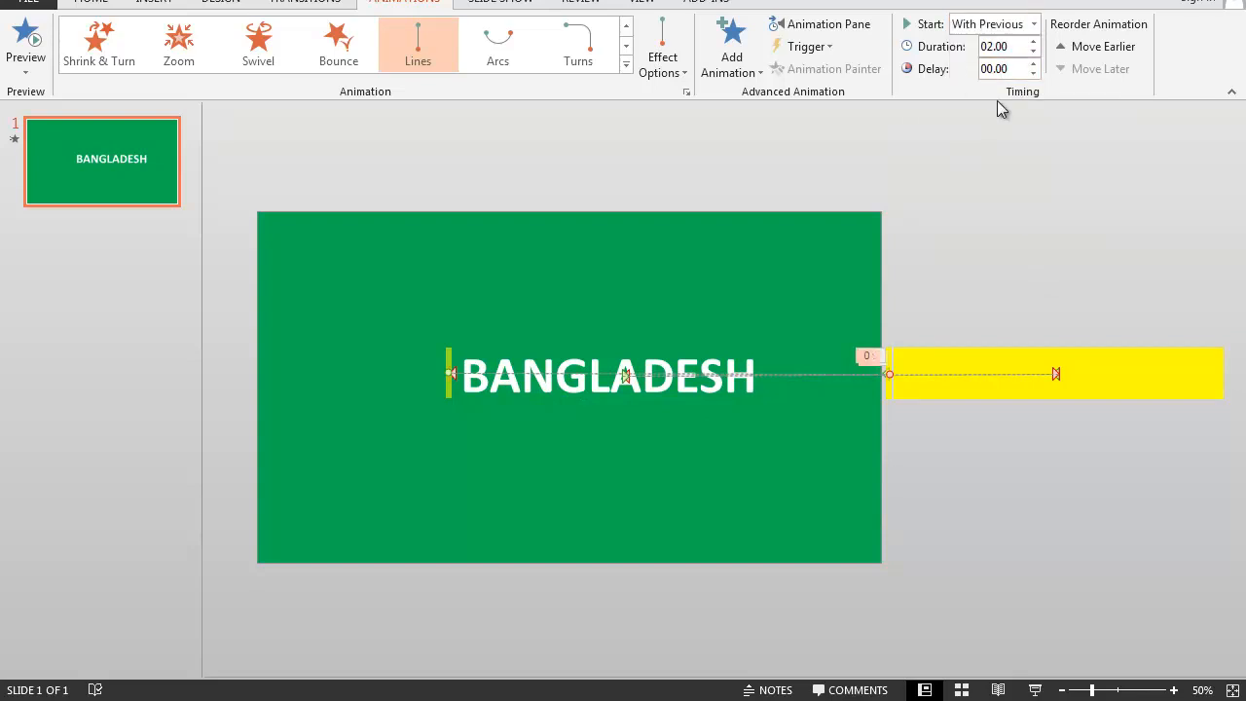
{"action": "key", "text": "F5"}
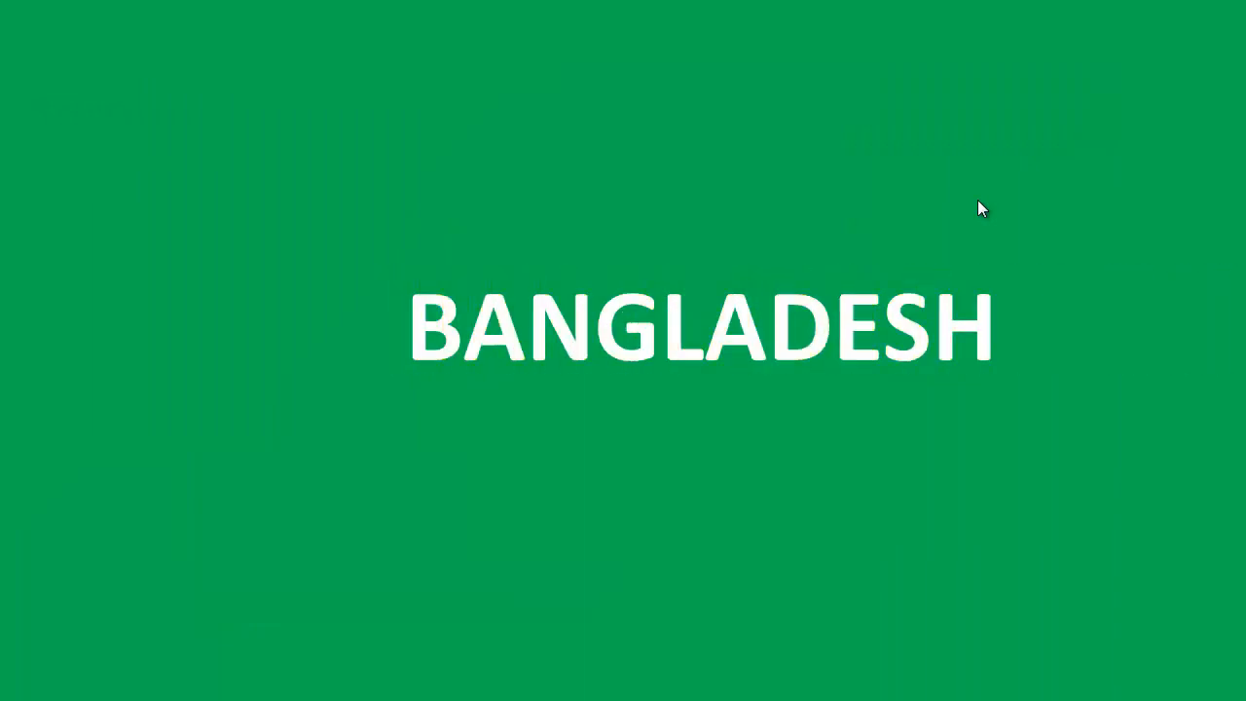
{"action": "key", "text": "Escape"}
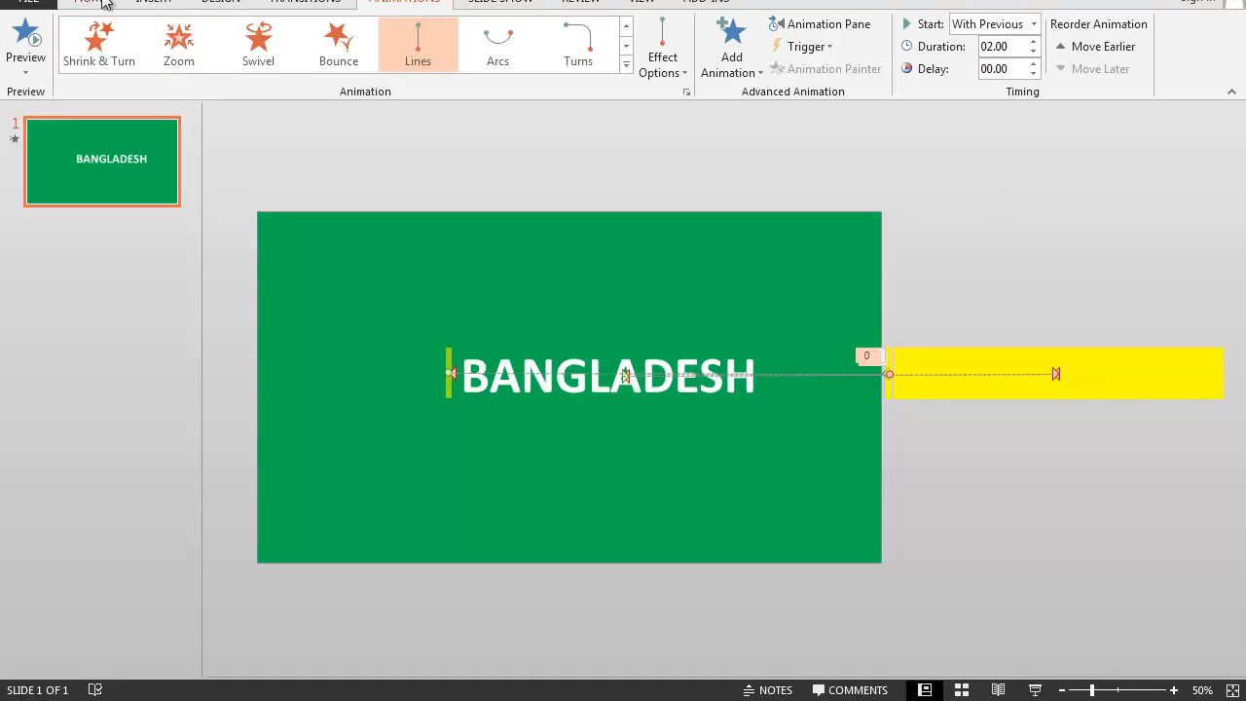
- Set the slide background to a solid fill in standard Green and preview the slide show
{"action": "left_click", "coordinate": [208, 4]}
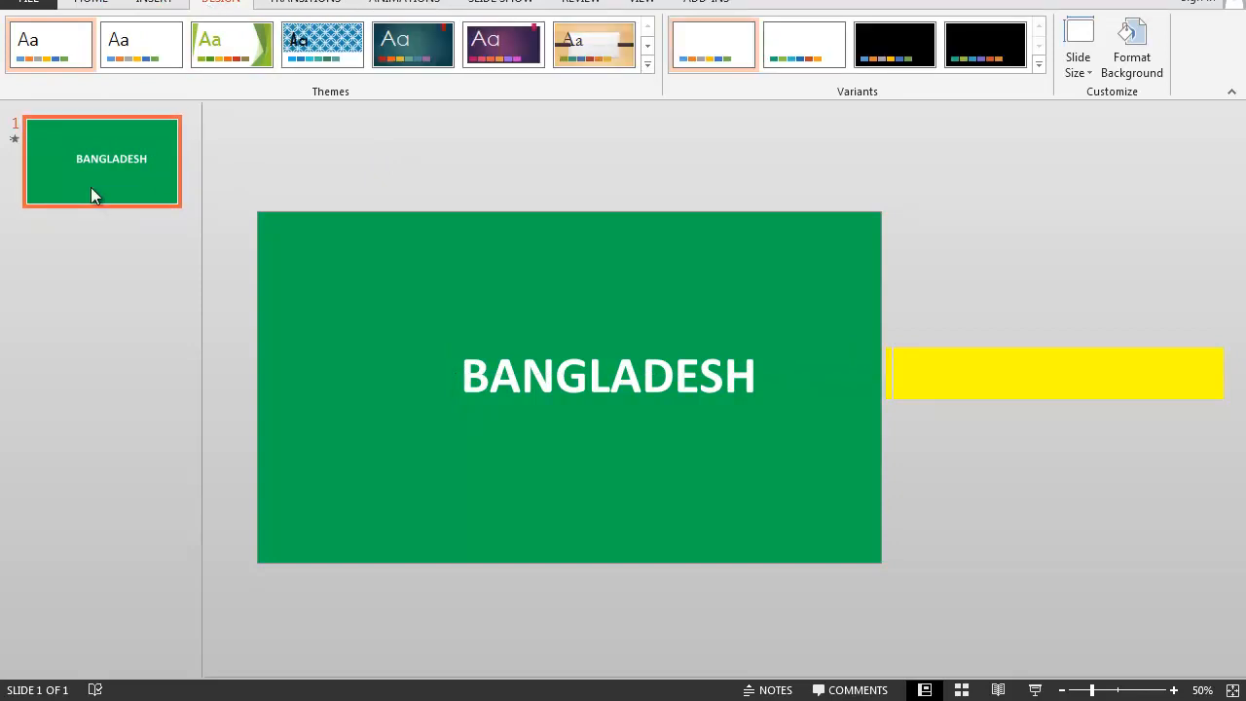
{"action": "left_click", "coordinate": [1108, 74]}
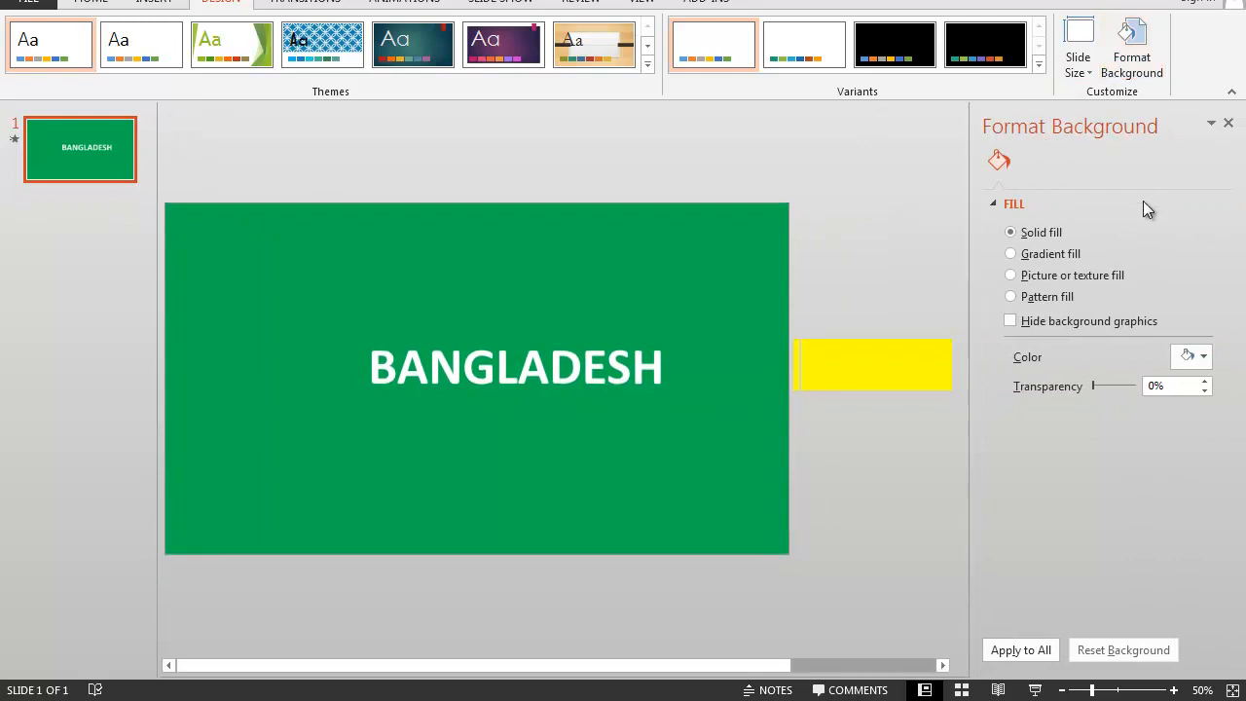
{"action": "left_click", "coordinate": [1196, 356]}
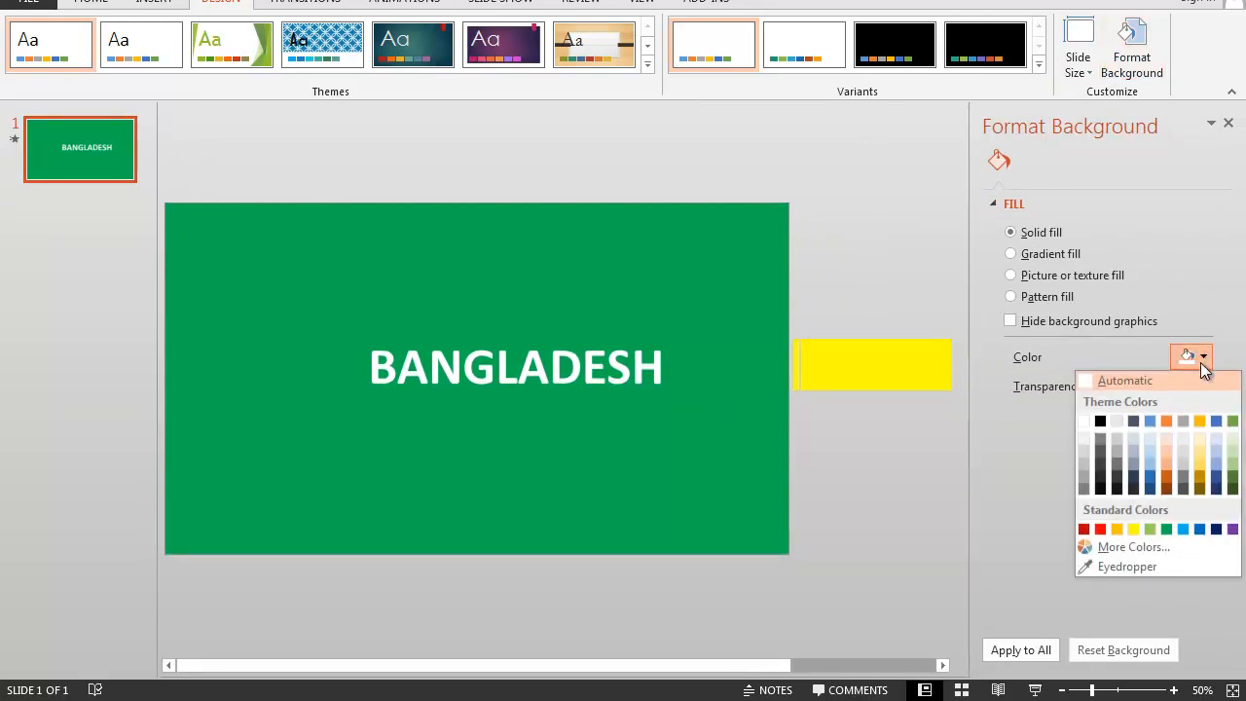
{"action": "left_click", "coordinate": [1166, 529]}
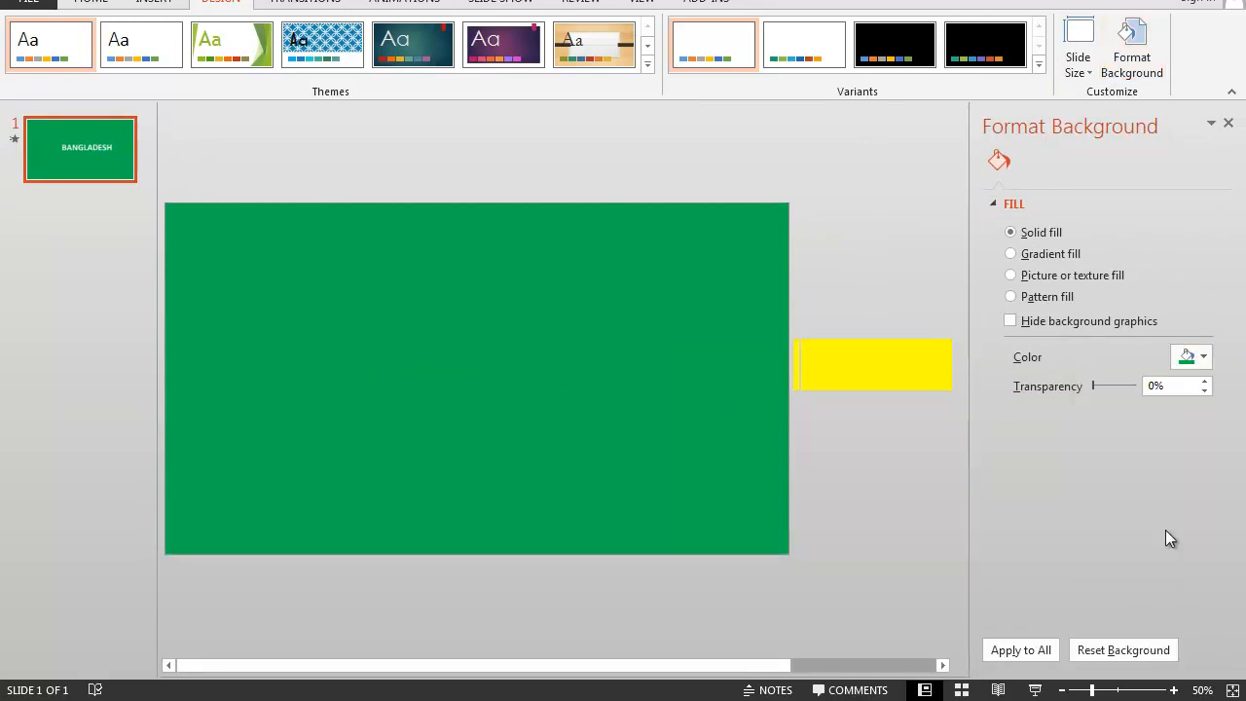
{"action": "left_click", "coordinate": [1228, 124]}
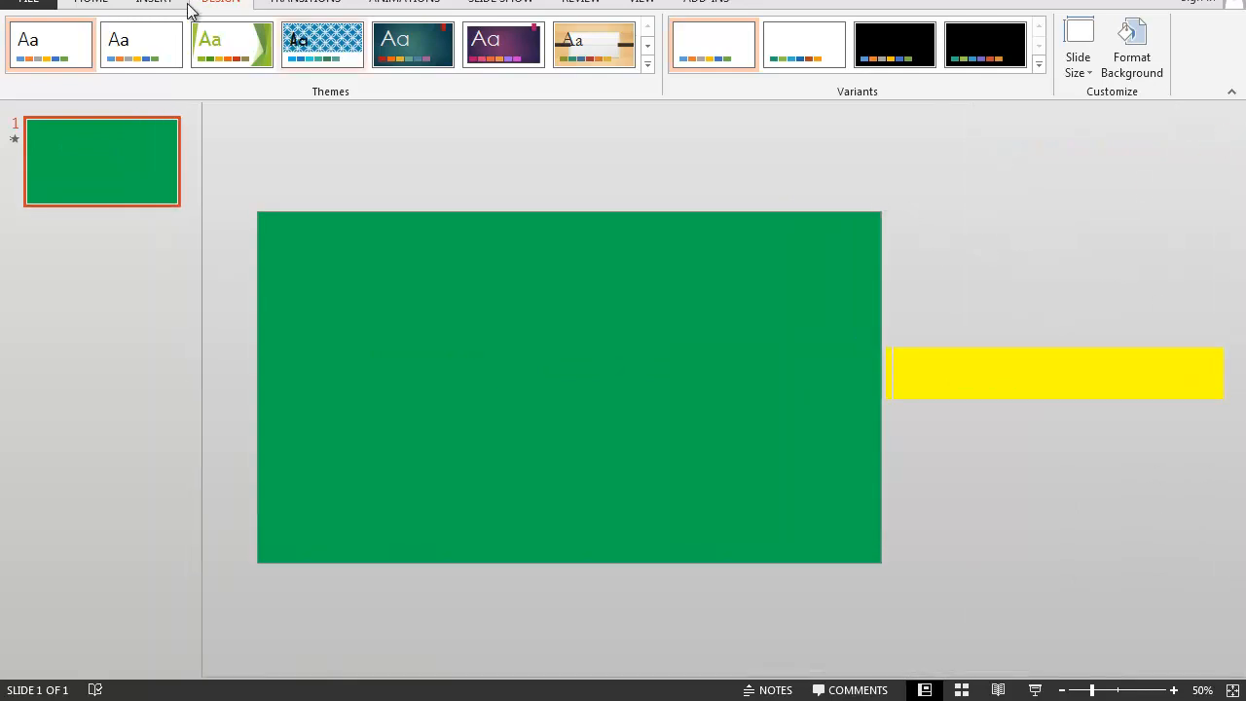
{"action": "left_click", "coordinate": [100, 3]}
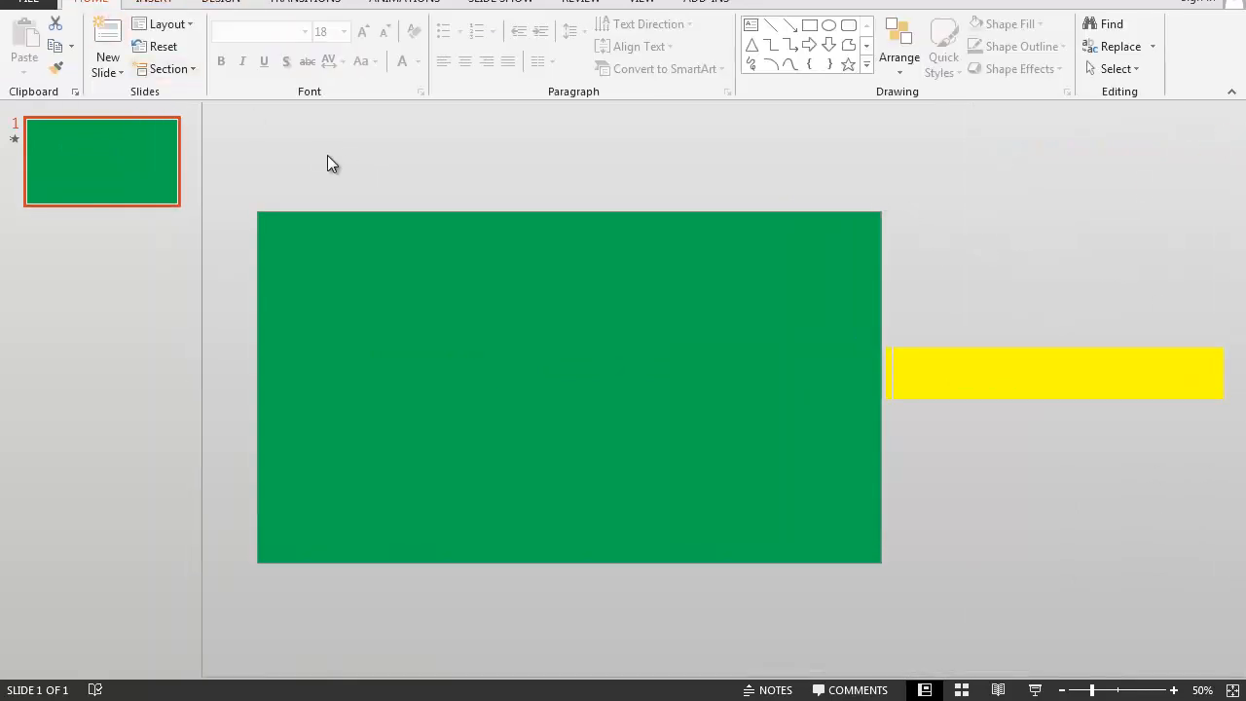
{"action": "key", "text": "F5"}
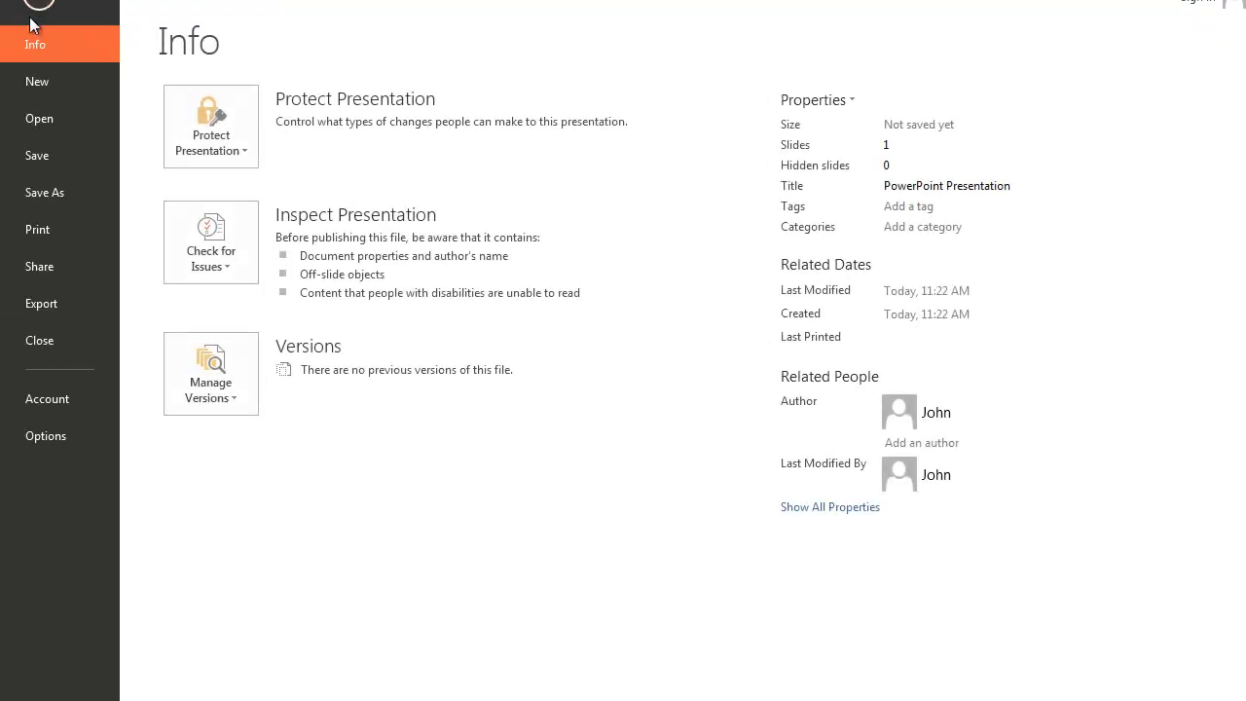
- Save the presentation as Text Animation.pptx on New Volume (G:)
{"action": "left_click", "coordinate": [52, 179]}
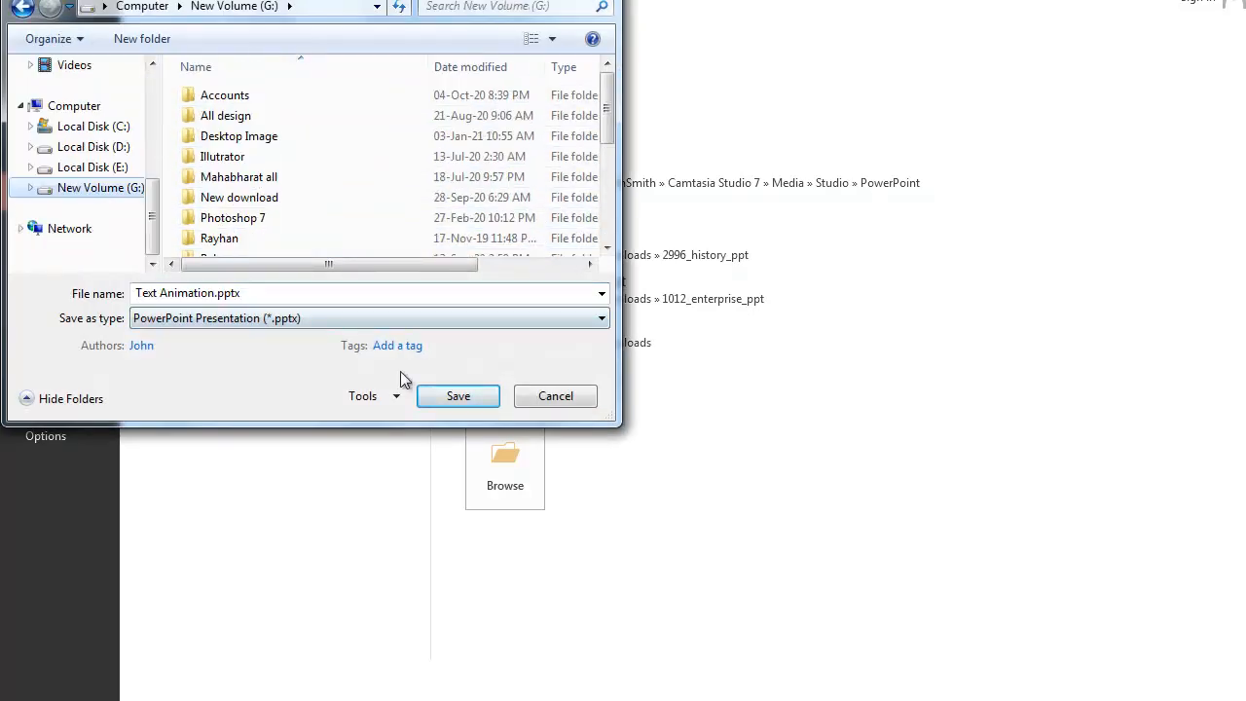
{"action": "left_click", "coordinate": [421, 397]}
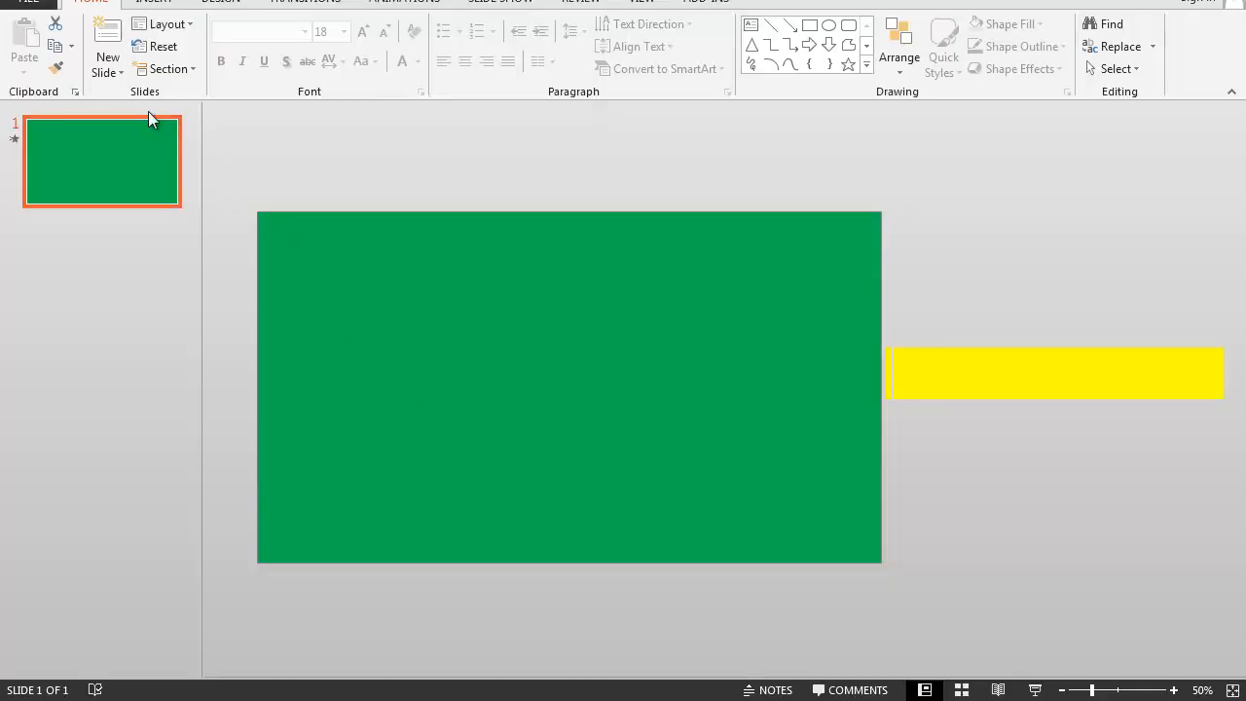
- Export the presentation to the Desktop as the MPEG-4 video Text Animation.mp4
{"action": "left_click", "coordinate": [29, 6]}
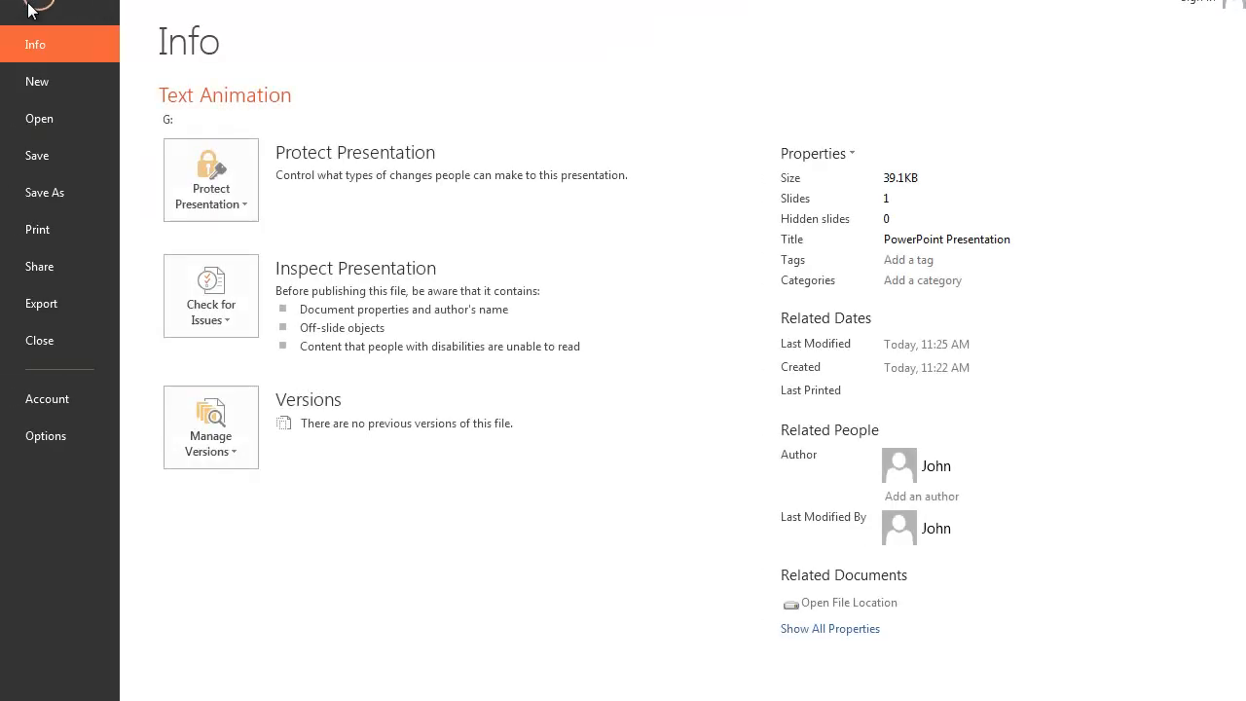
{"action": "left_click", "coordinate": [76, 191]}
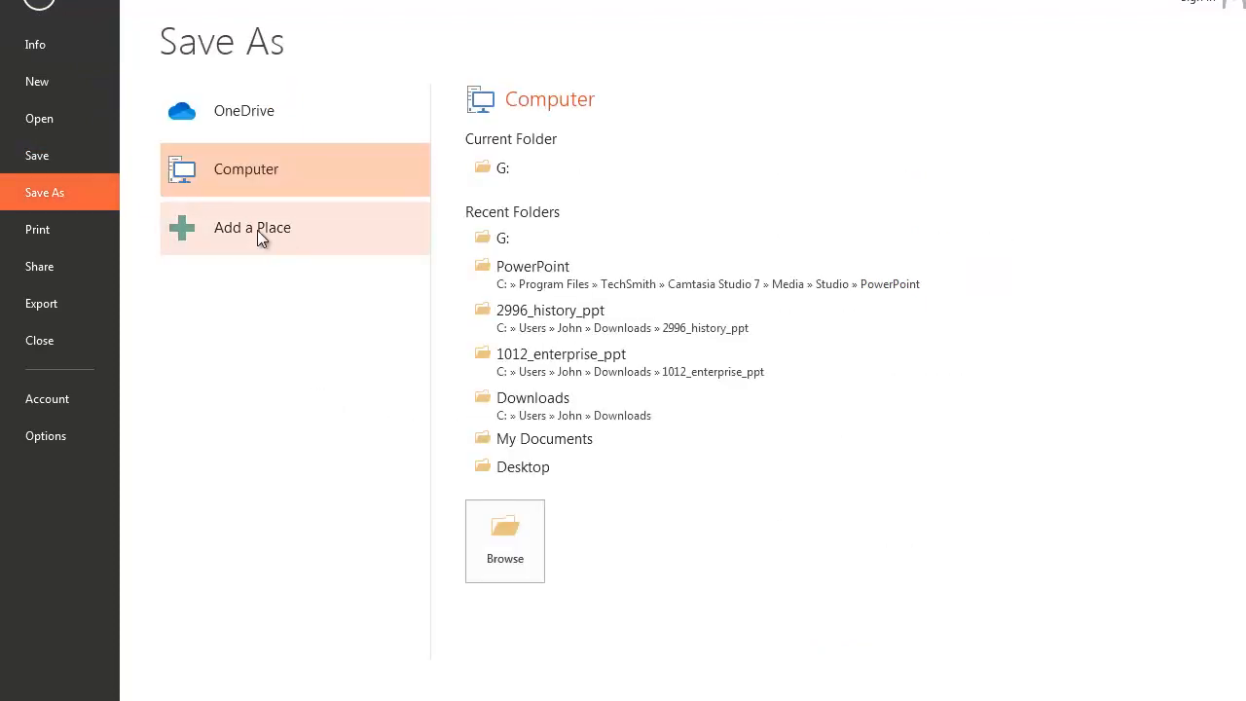
{"action": "double_click", "coordinate": [255, 182]}
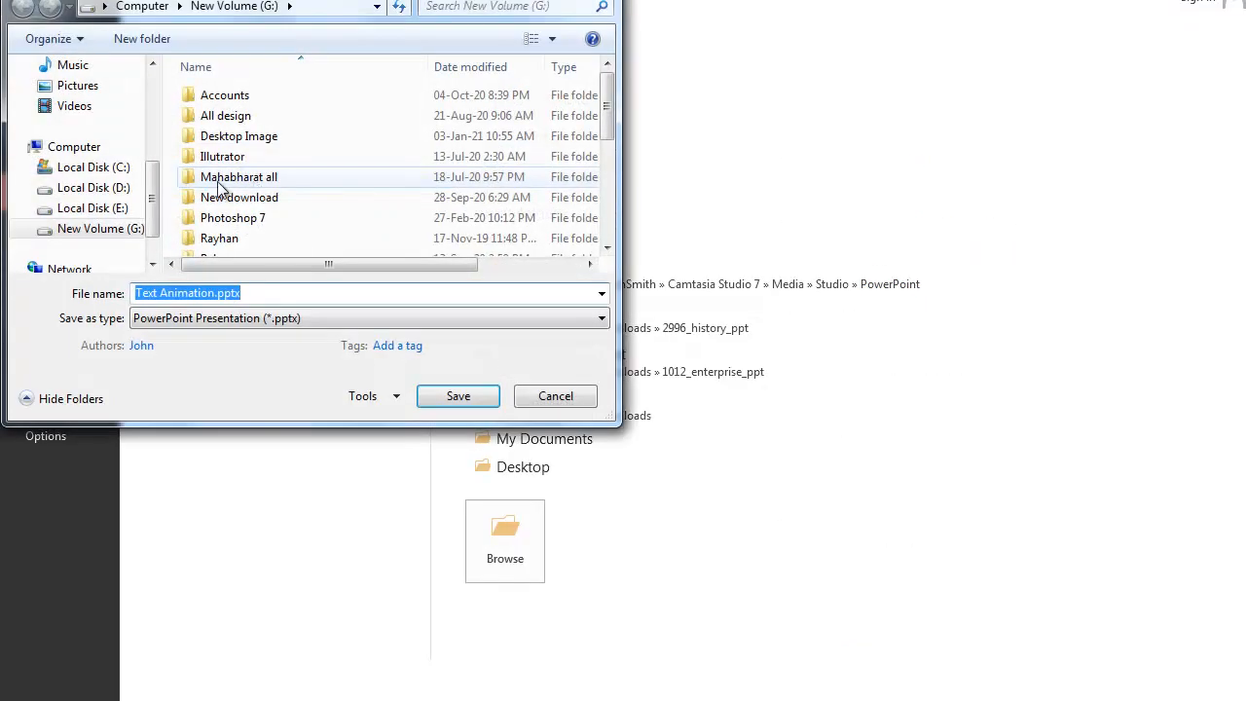
{"action": "scroll", "coordinate": [100, 151], "scroll_direction": "up", "scroll_amount": 3}
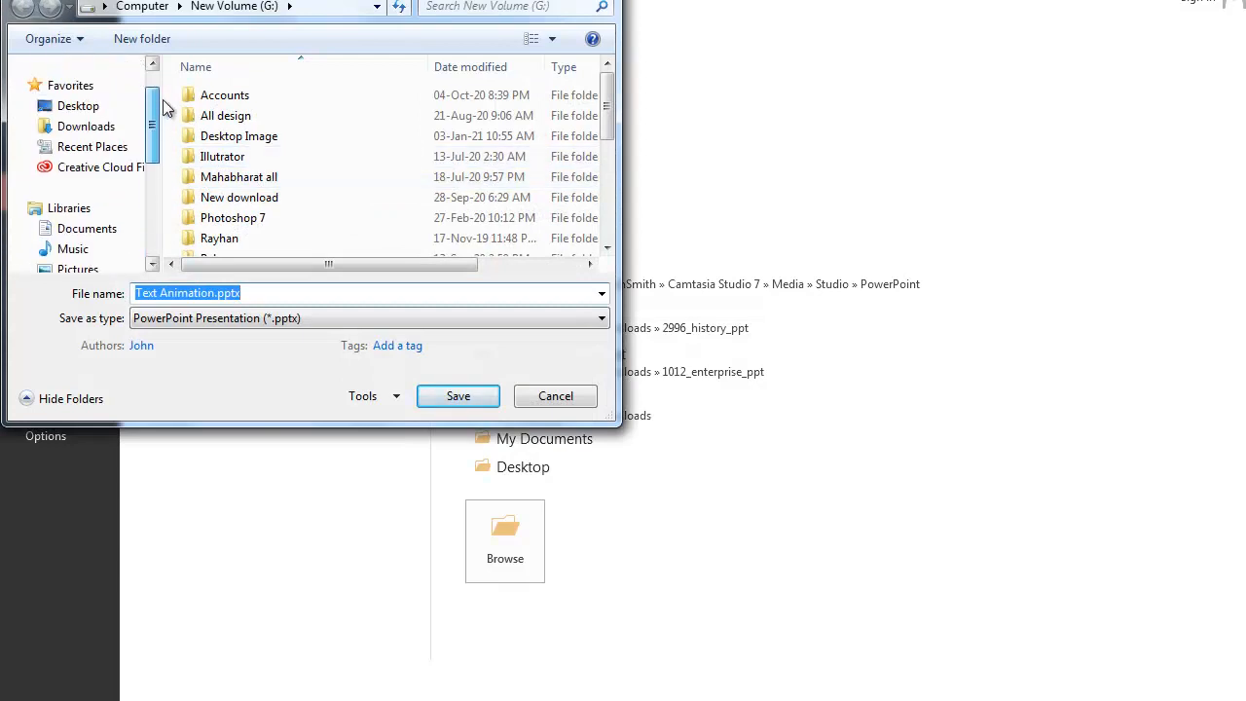
{"action": "left_click", "coordinate": [93, 140]}
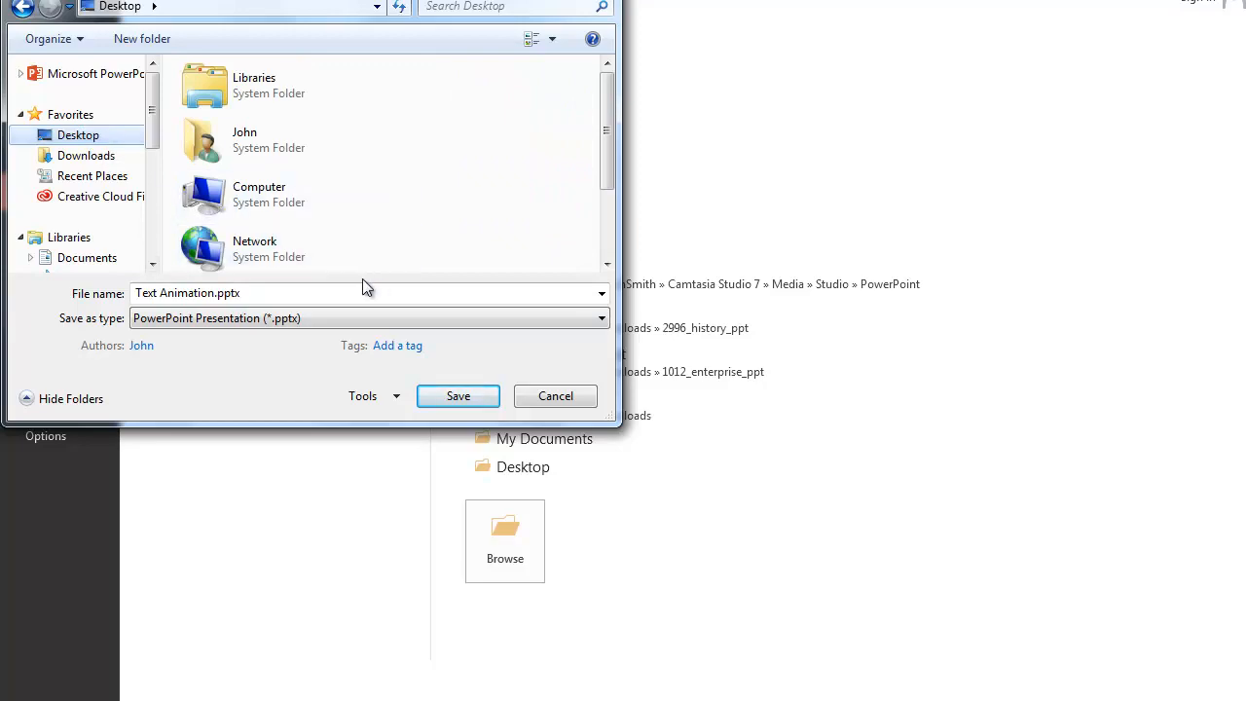
{"action": "left_click", "coordinate": [598, 322]}
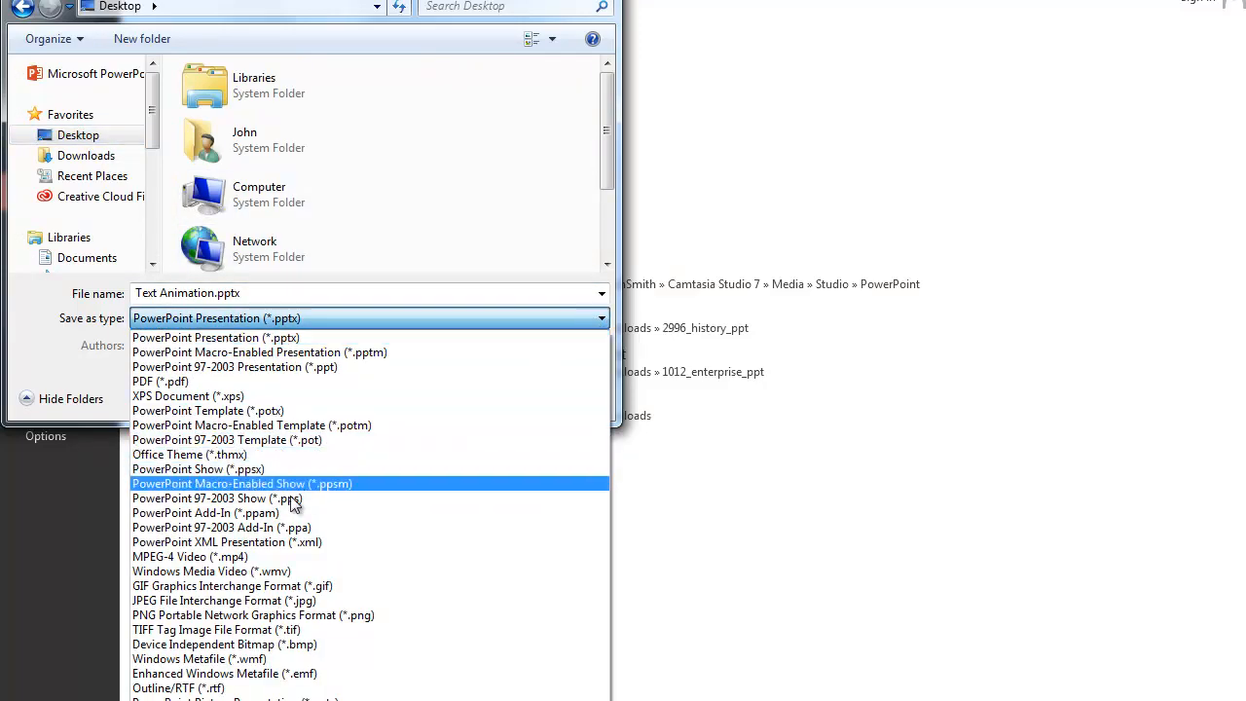
{"action": "left_click", "coordinate": [227, 558]}
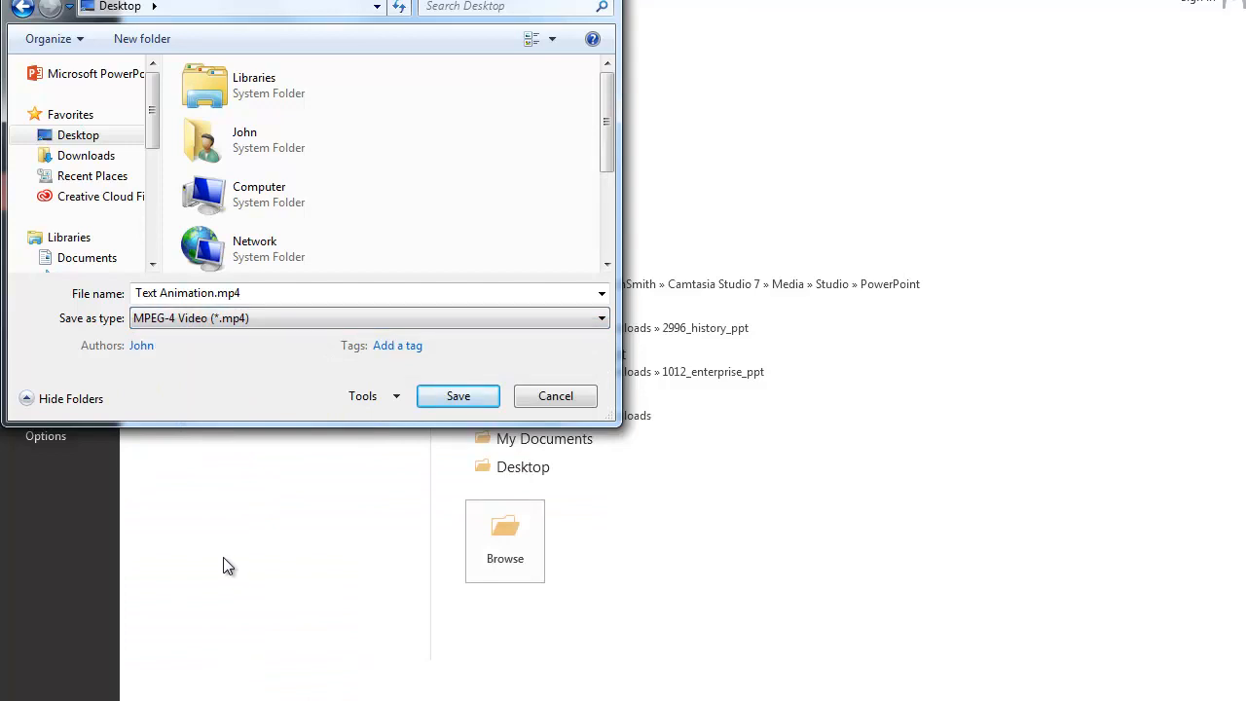
{"action": "left_click", "coordinate": [458, 397]}
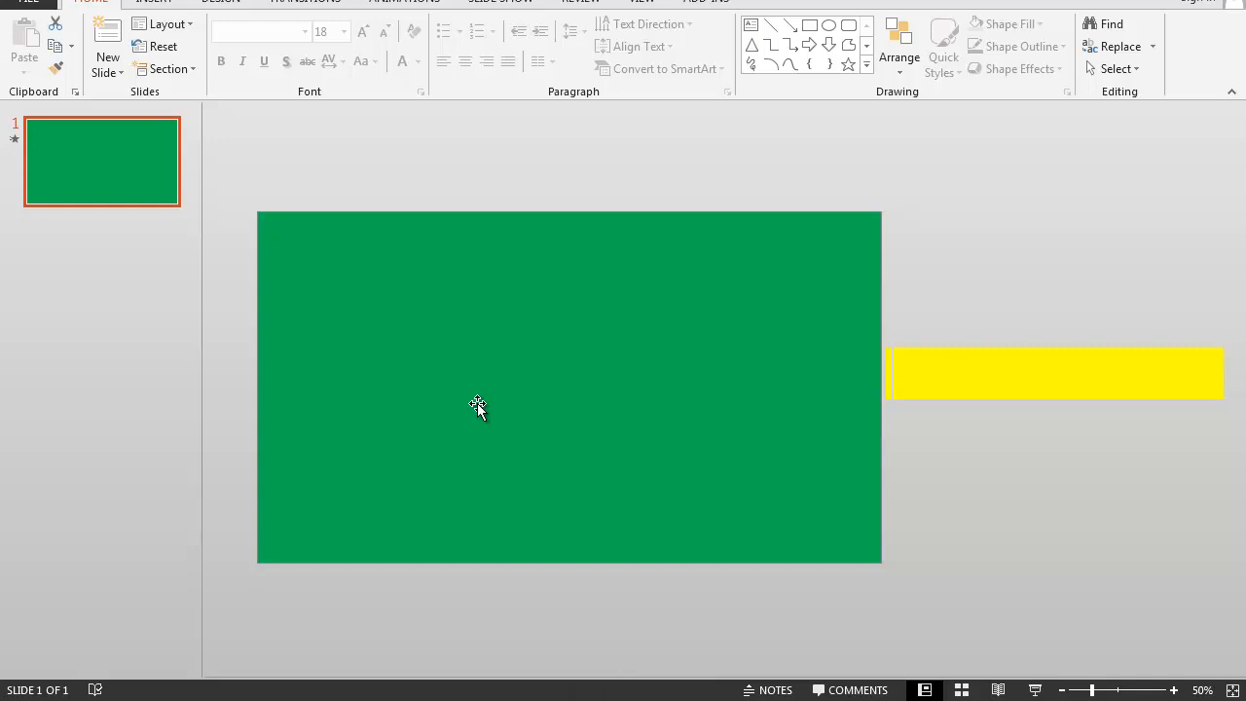
- Switch to the Windows desktop and open the exported Text Animation.mp4 video for playback
{"action": "key", "text": "super+d"}
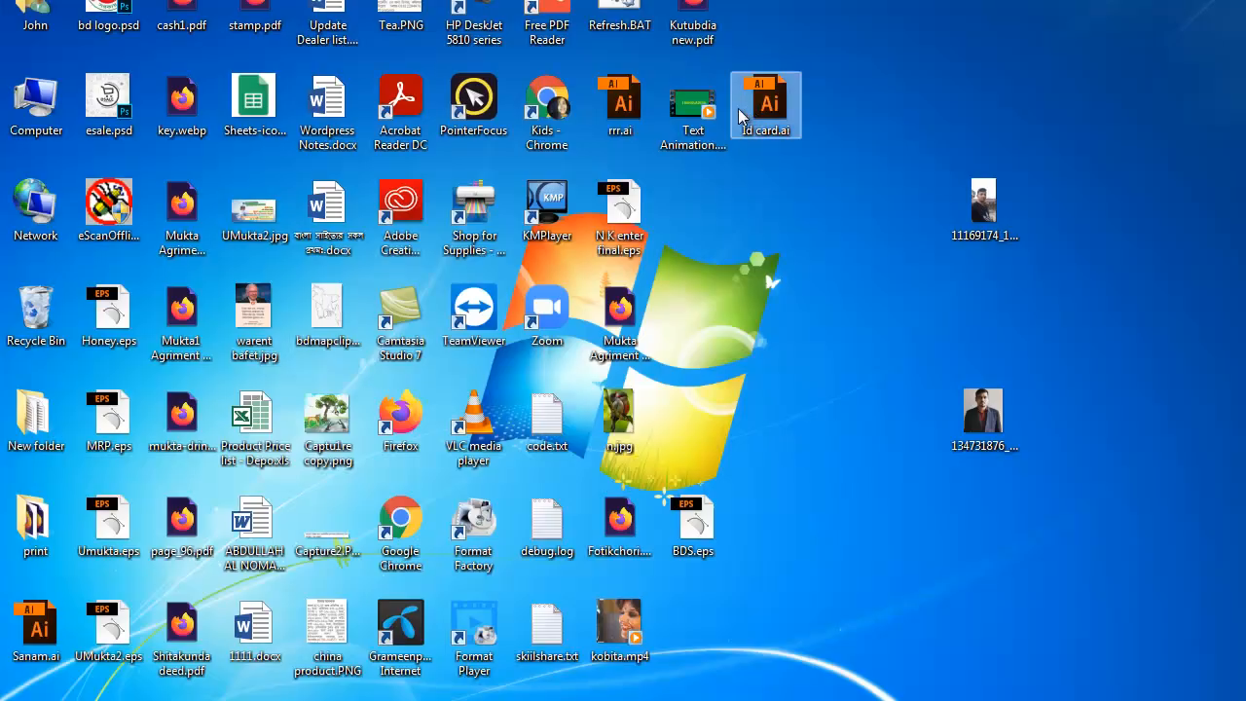
{"action": "double_click", "coordinate": [709, 130]}
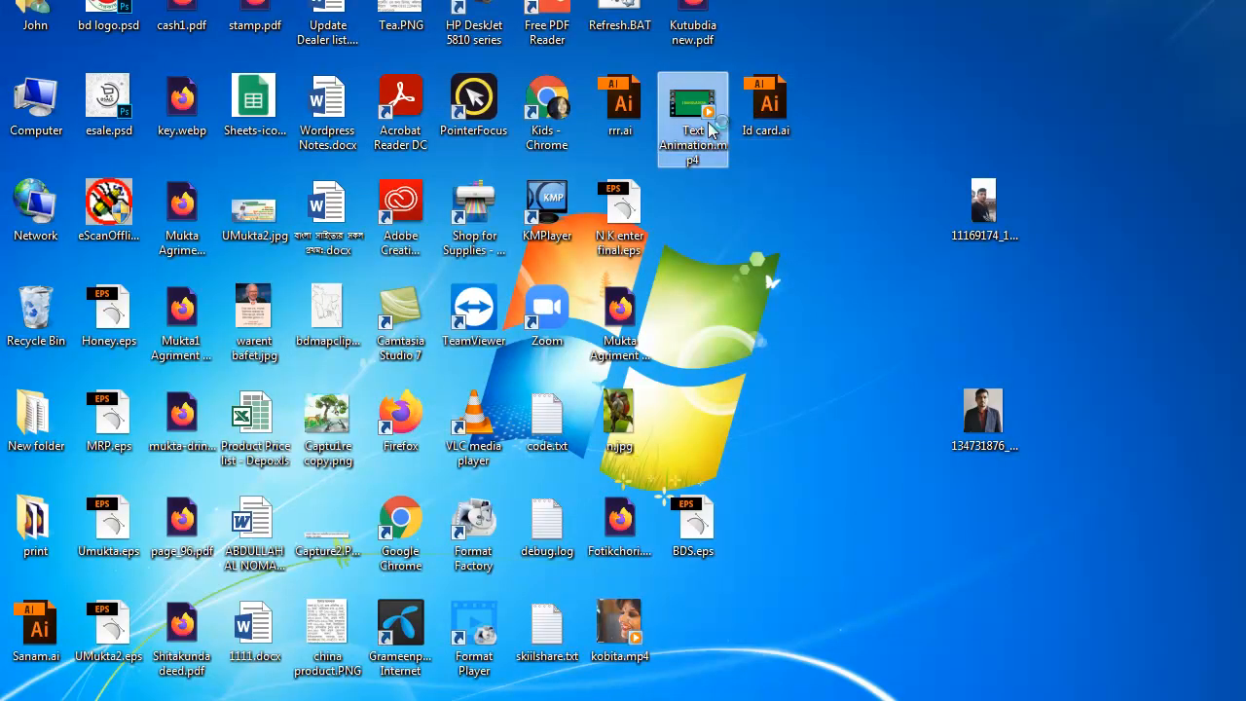